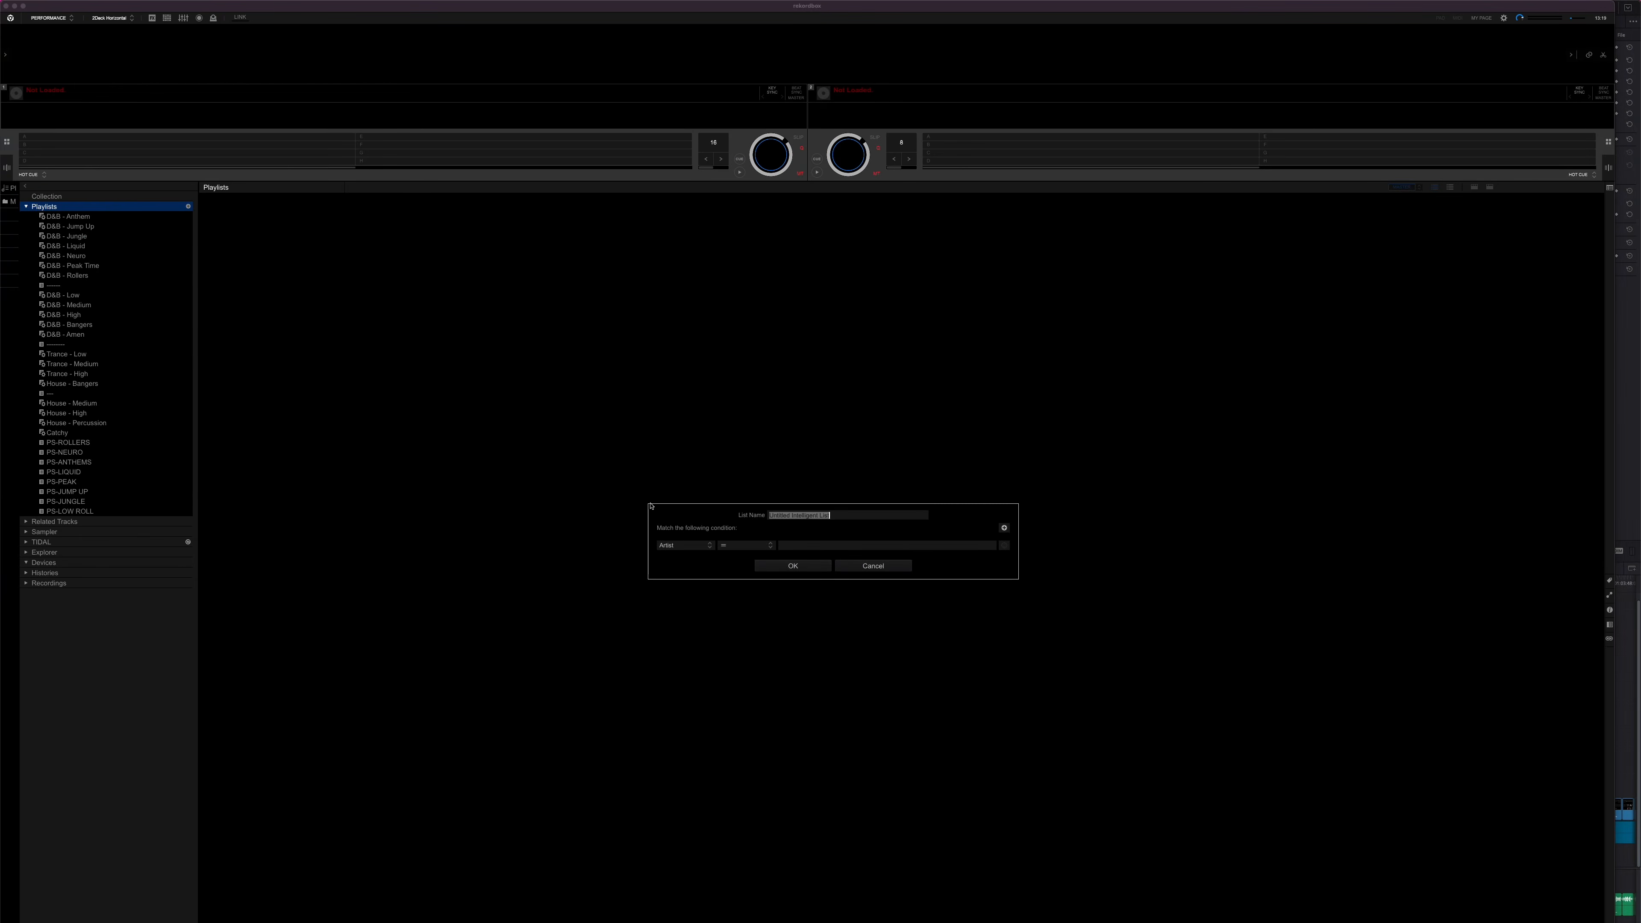
# Build an intelligent playlist matching all conditions: My Tag contains Medium, My Tag contains Breaks, and a third My Tag condition
pyautogui.click(689, 541)
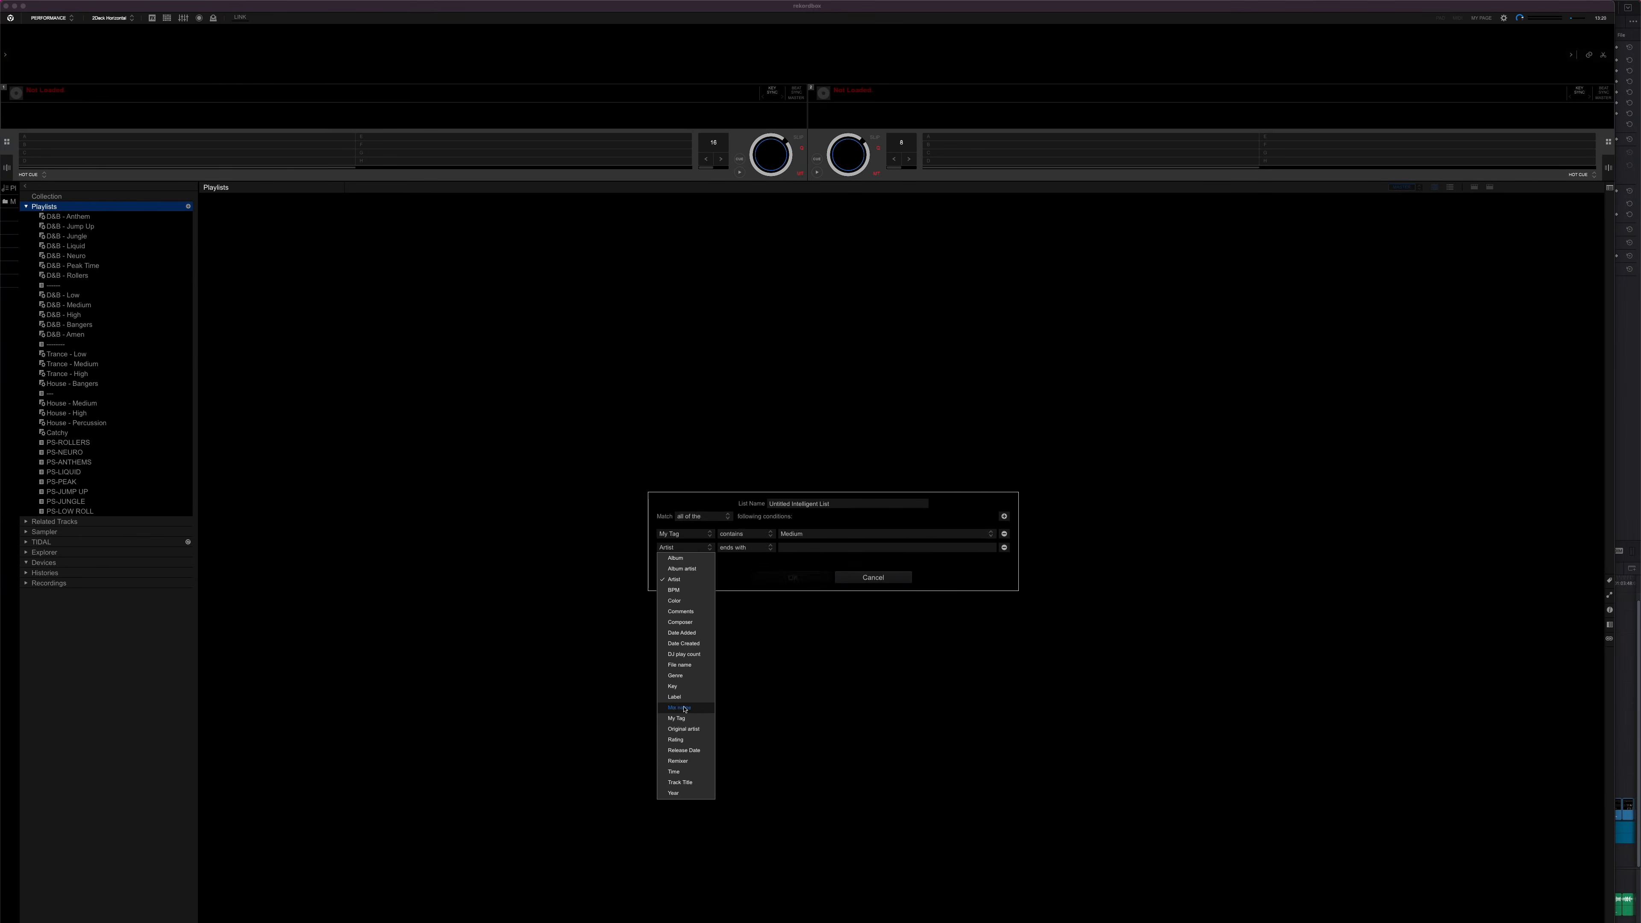
pyautogui.click(821, 94)
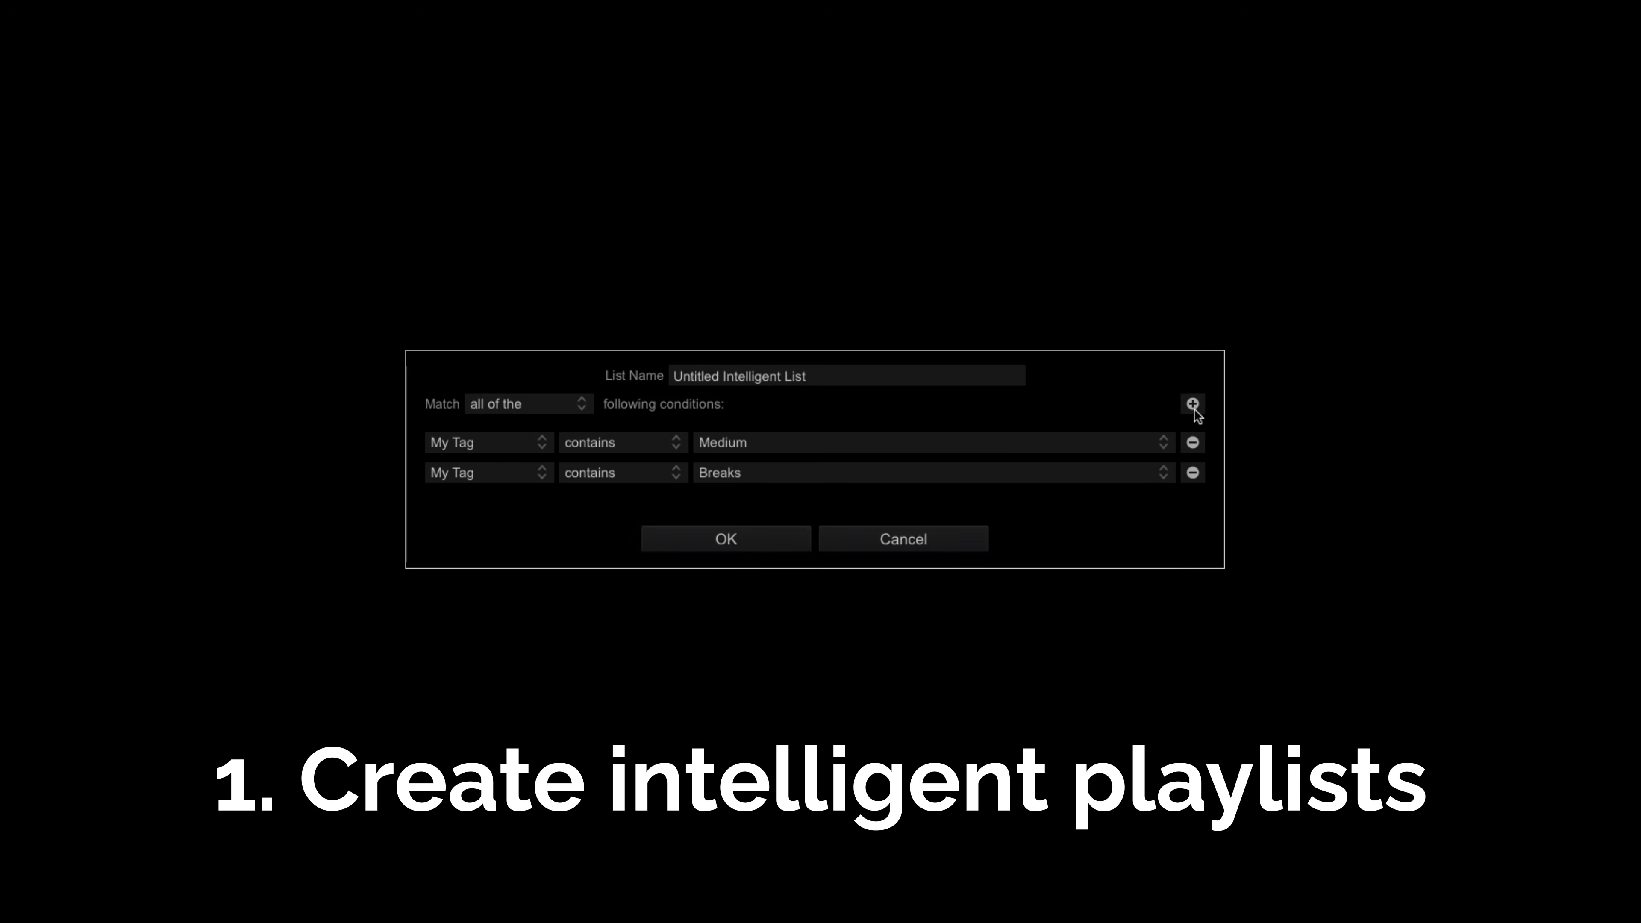
pyautogui.click(1174, 415)
pyautogui.click(524, 501)
pyautogui.click(480, 865)
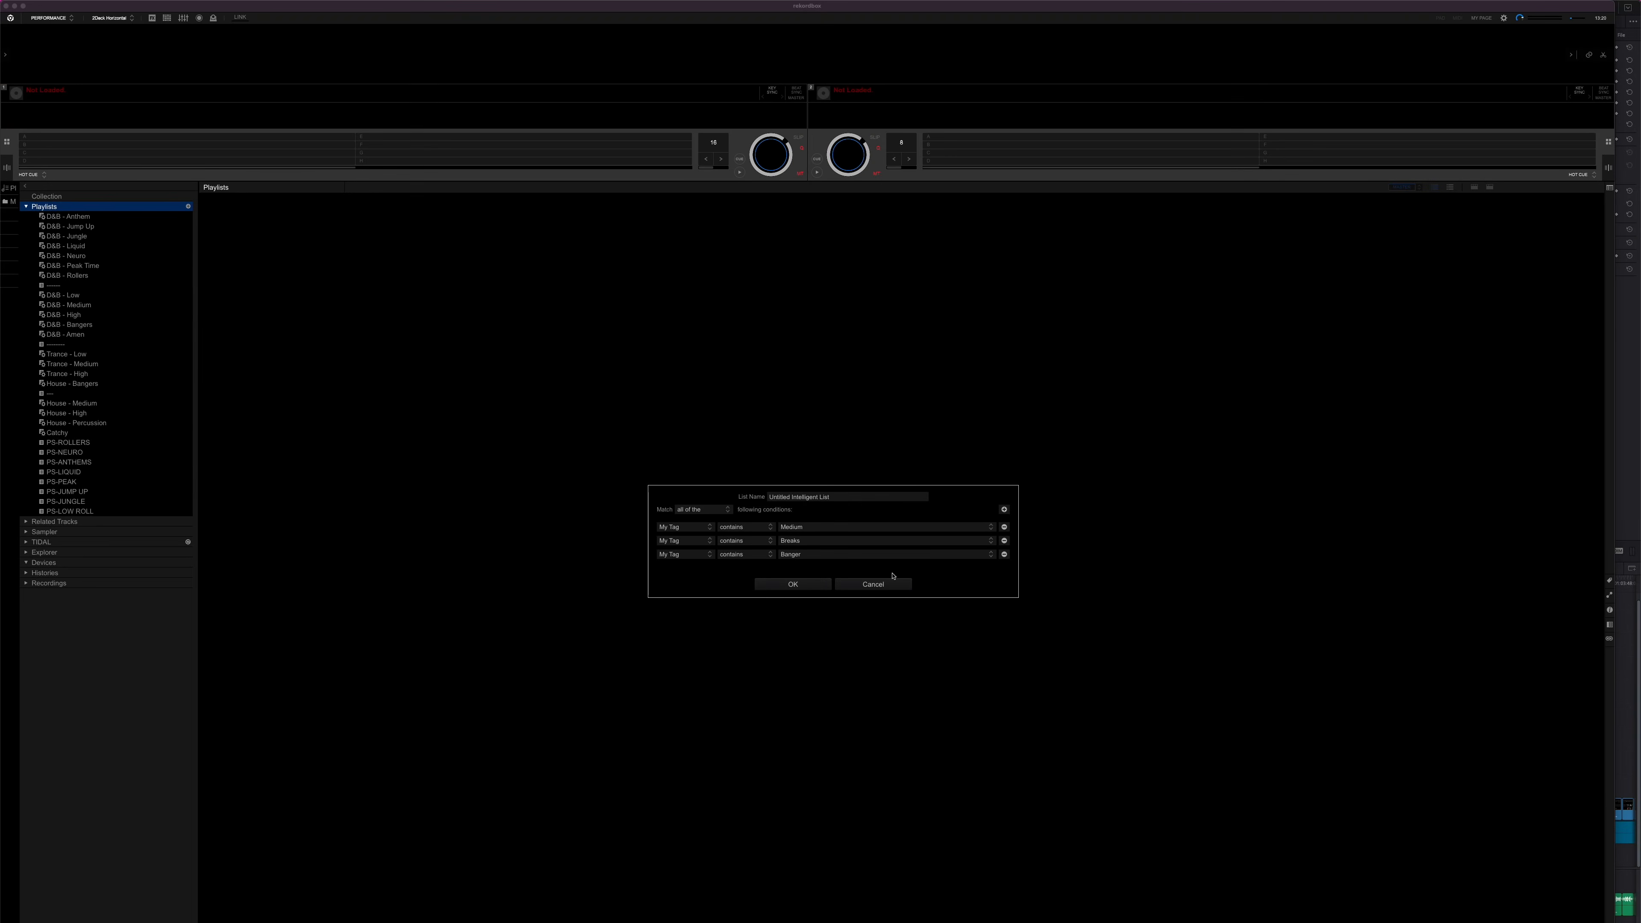
pyautogui.click(541, 390)
pyautogui.click(697, 530)
pyautogui.click(783, 582)
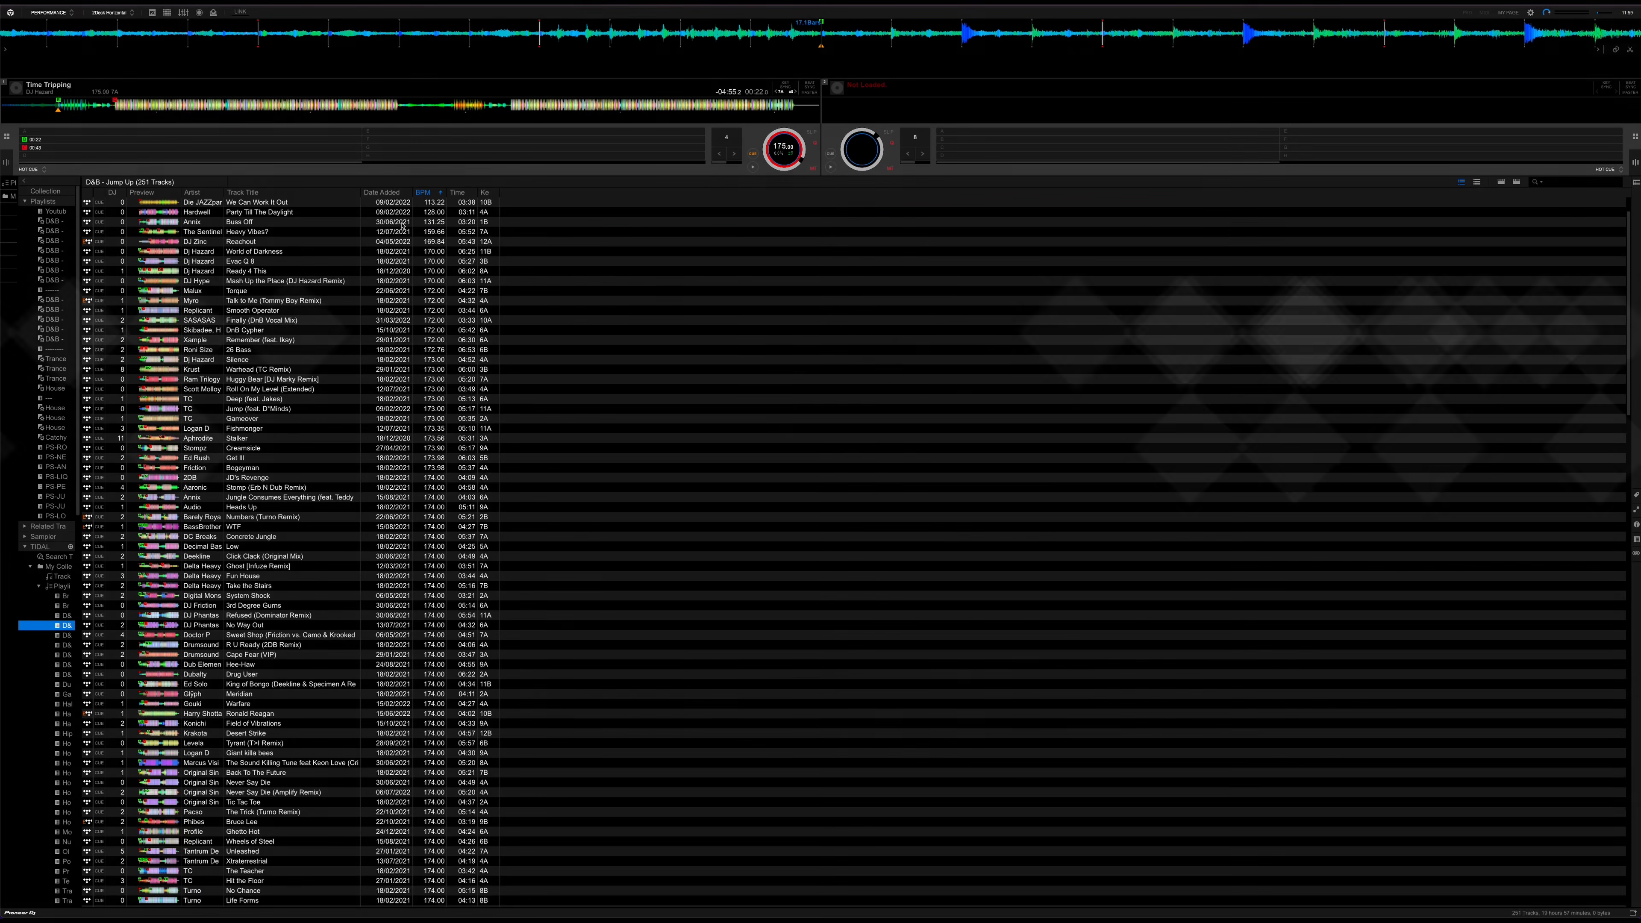
# Narrow the D&B - Roller tracks by an Energy tag in the track filter
pyautogui.click(1636, 524)
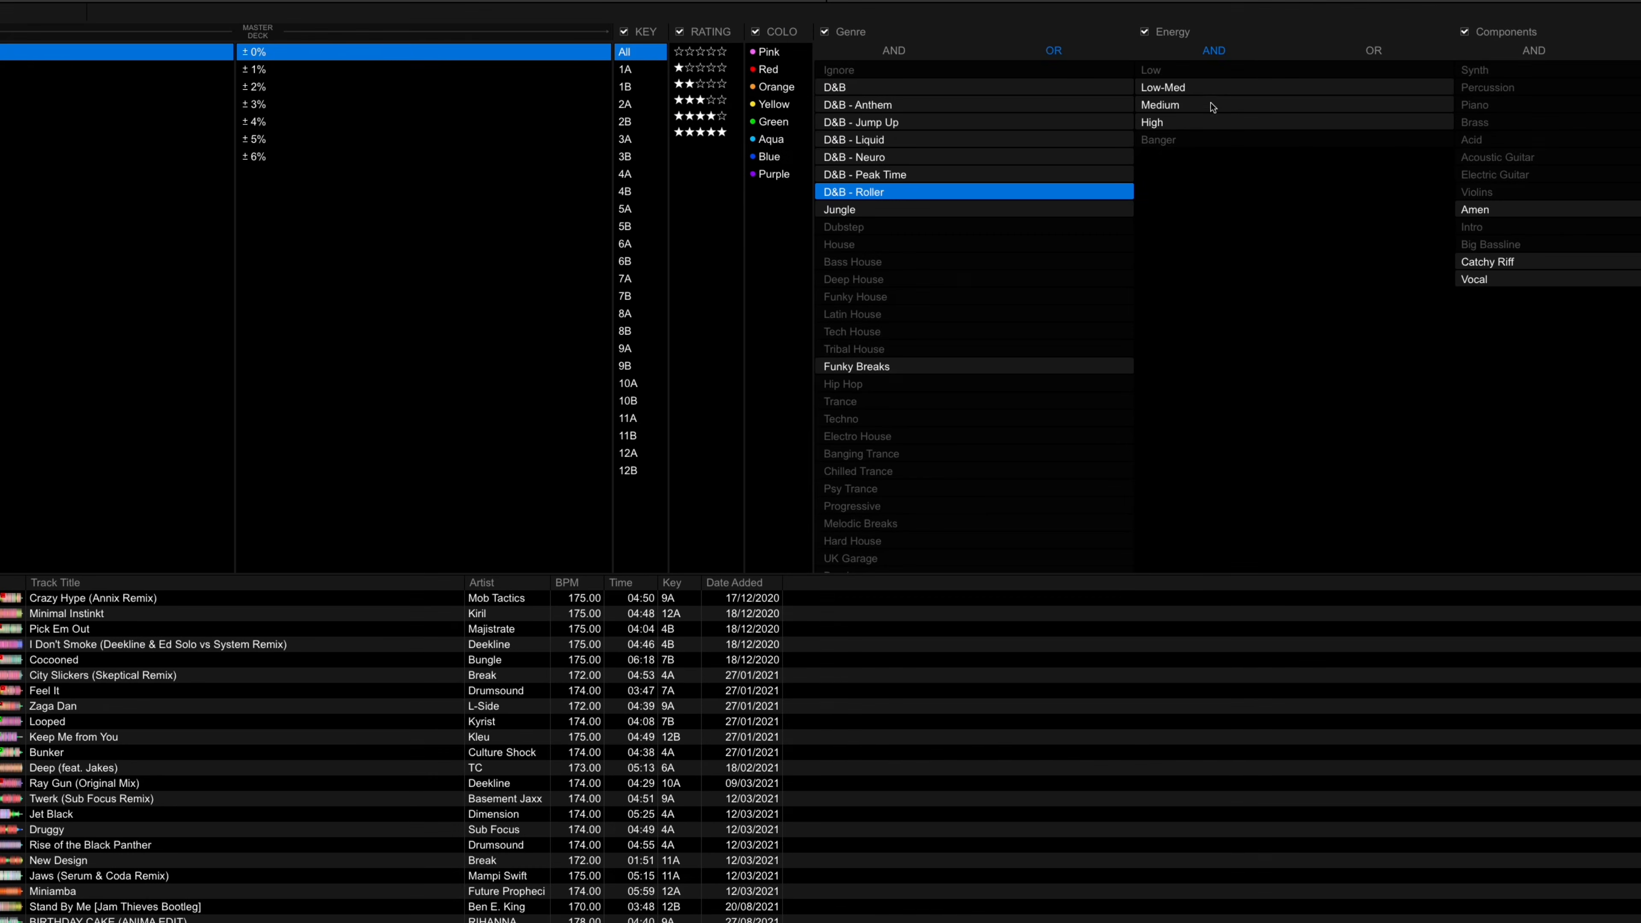
pyautogui.click(1199, 91)
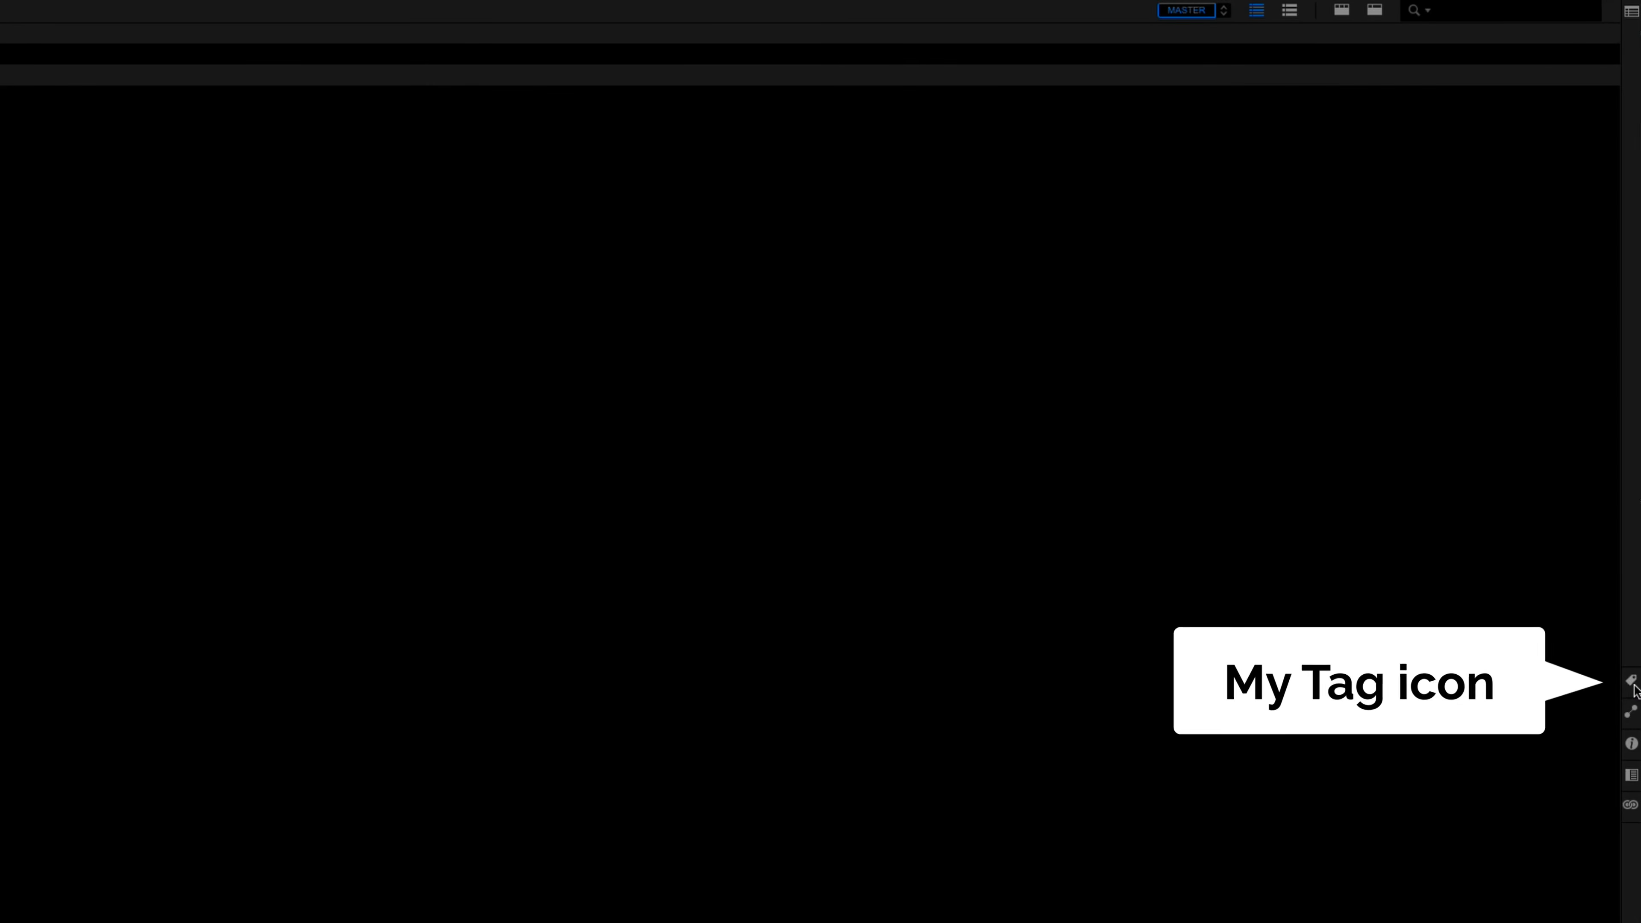
# Display the My Tag categories and rename the Mood category to Time of night
pyautogui.click(1632, 686)
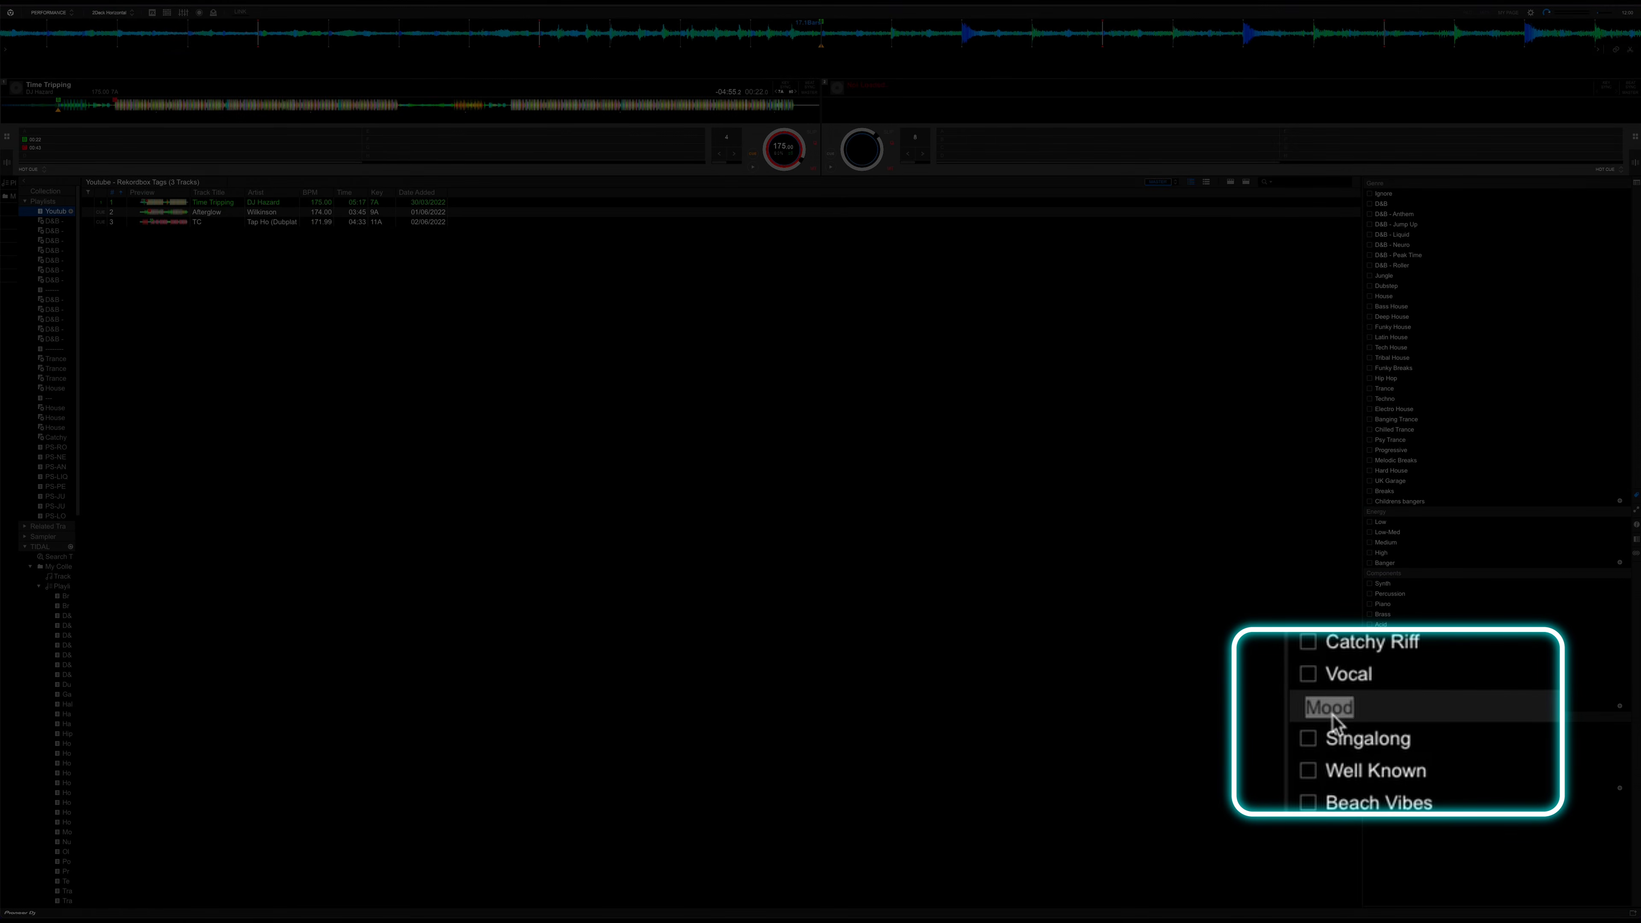
pyautogui.write('of night')
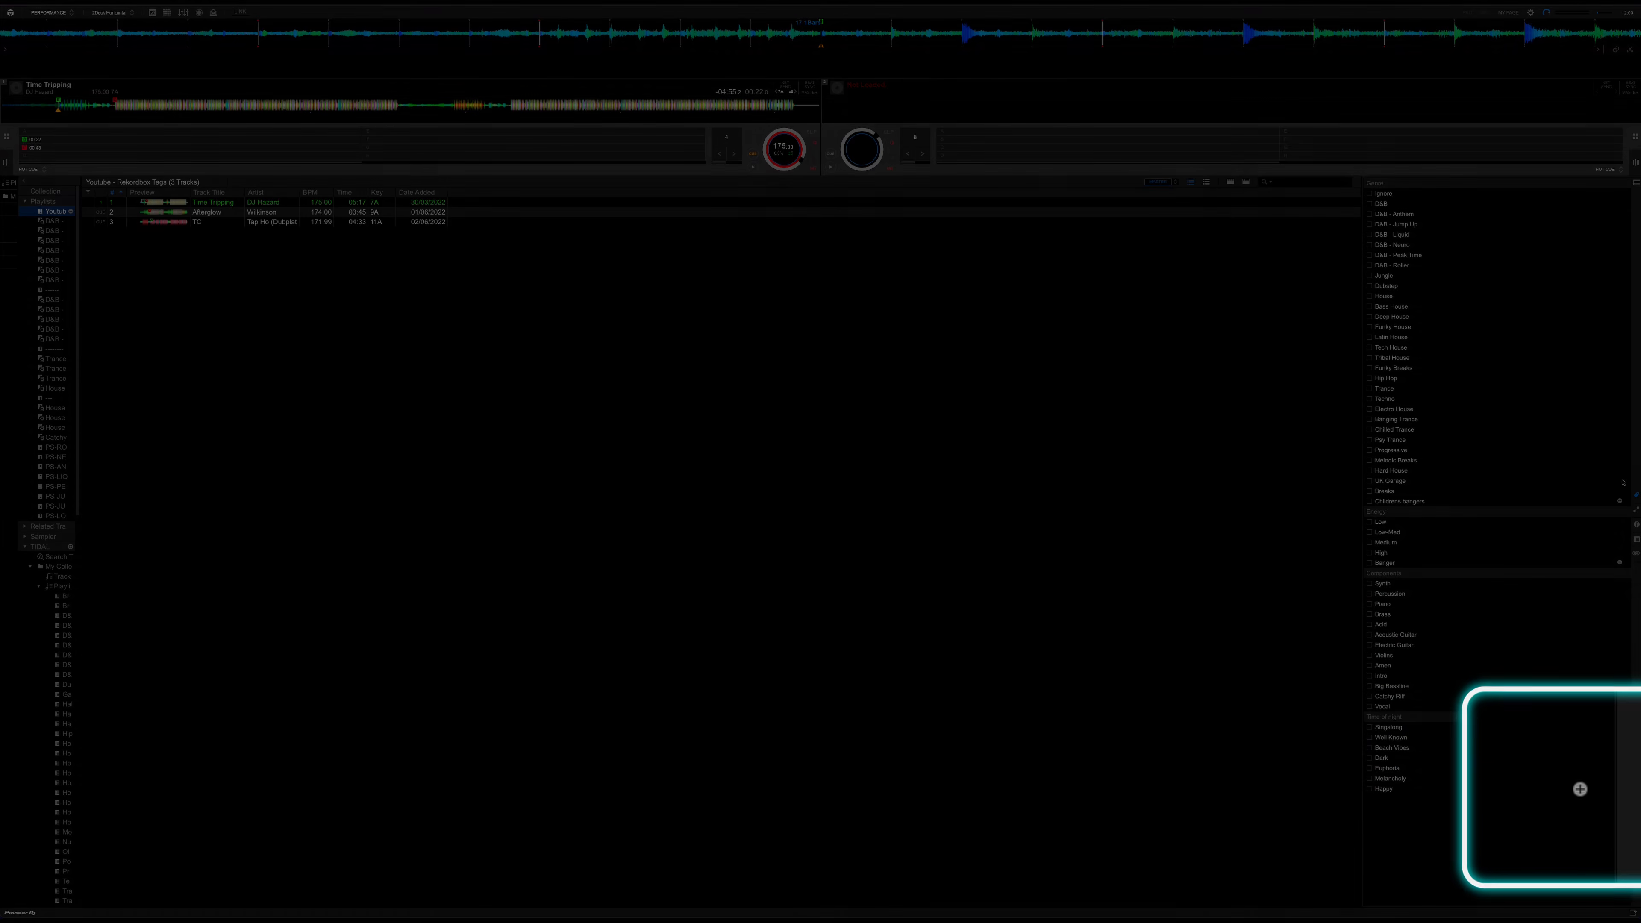
# Add a tag named Peak time to the Time of night category and delete that tag again
pyautogui.click(1626, 788)
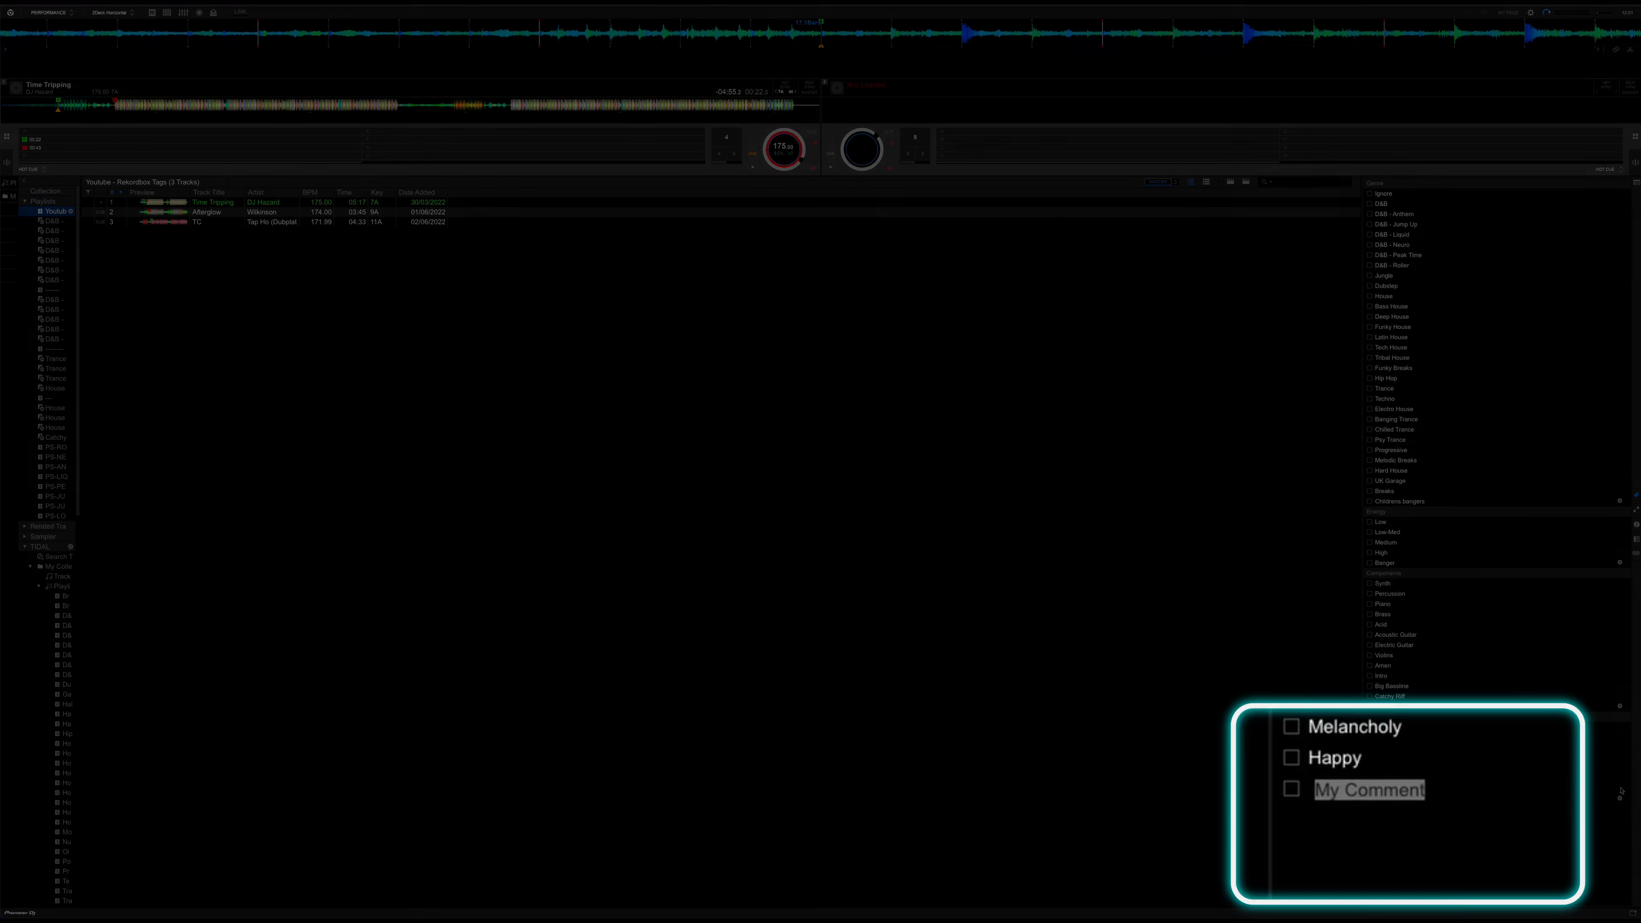
pyautogui.write('Peak time')
pyautogui.press('Return')
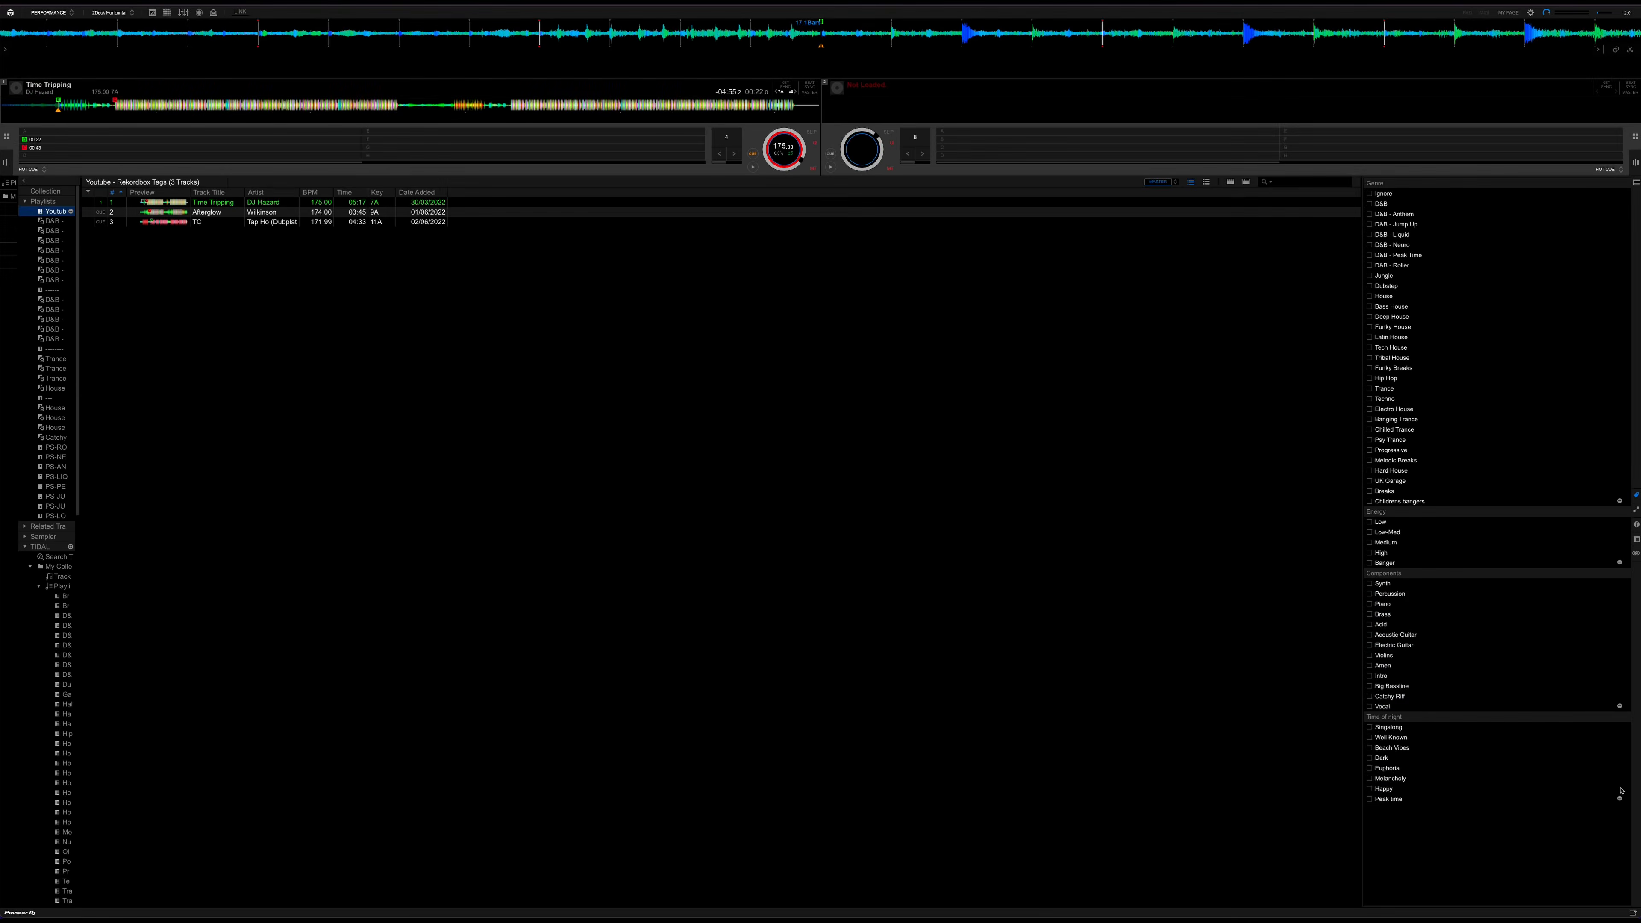
pyautogui.rightClick(1393, 804)
pyautogui.click(1382, 801)
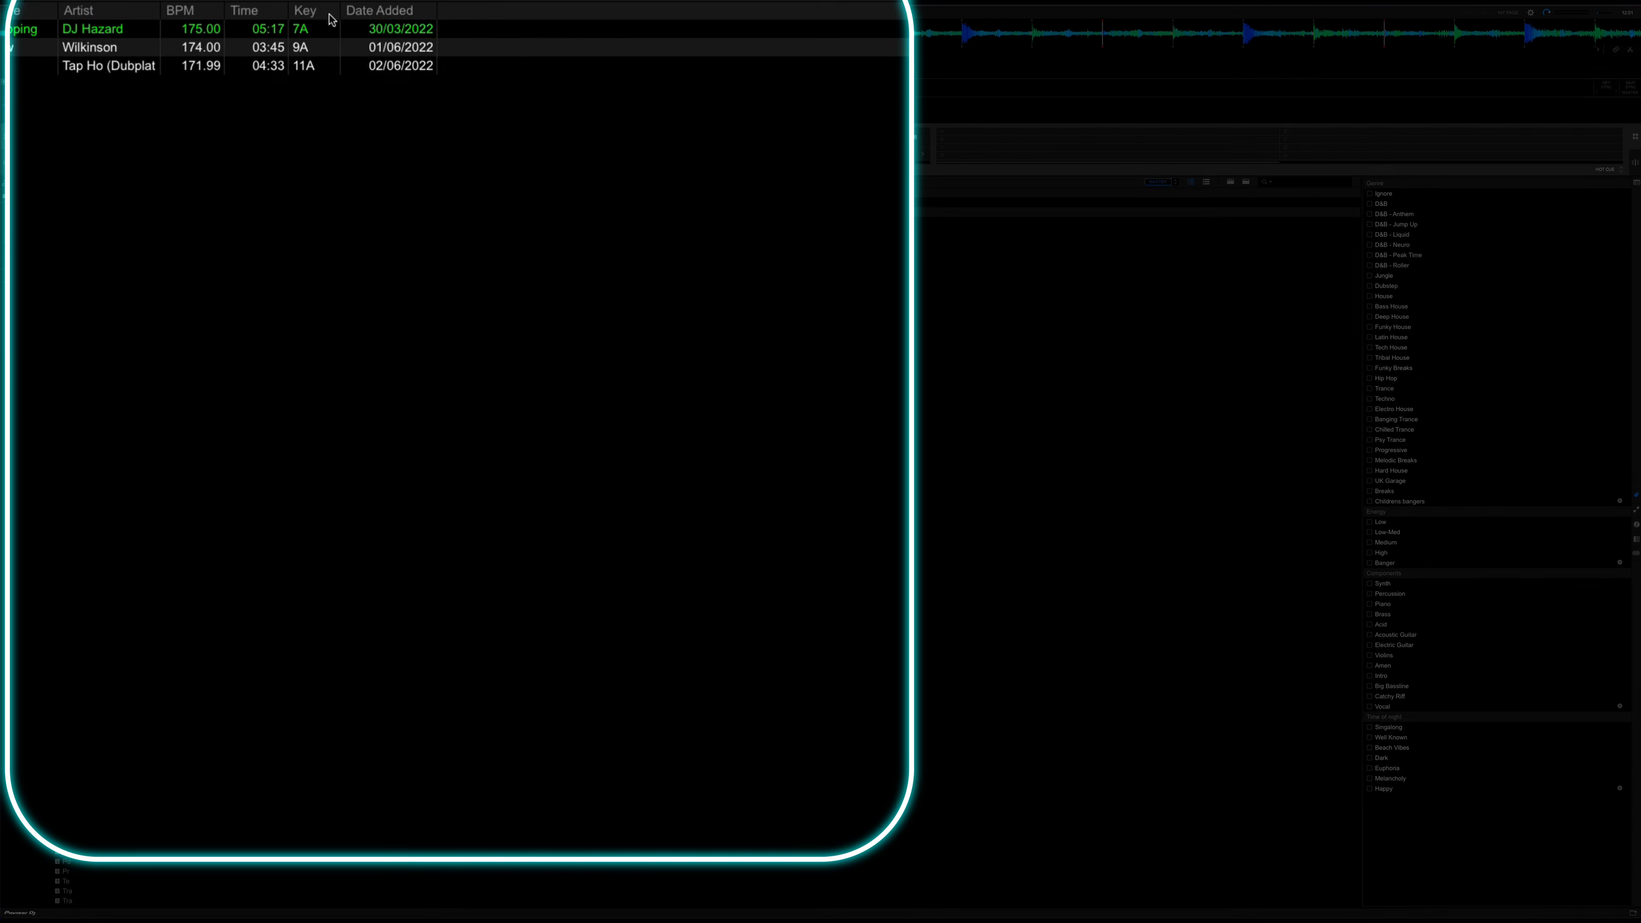
# Show the My Tag column in the track list and clear the Piano and Brass tags from the Time Tripping track
pyautogui.rightClick(441, 196)
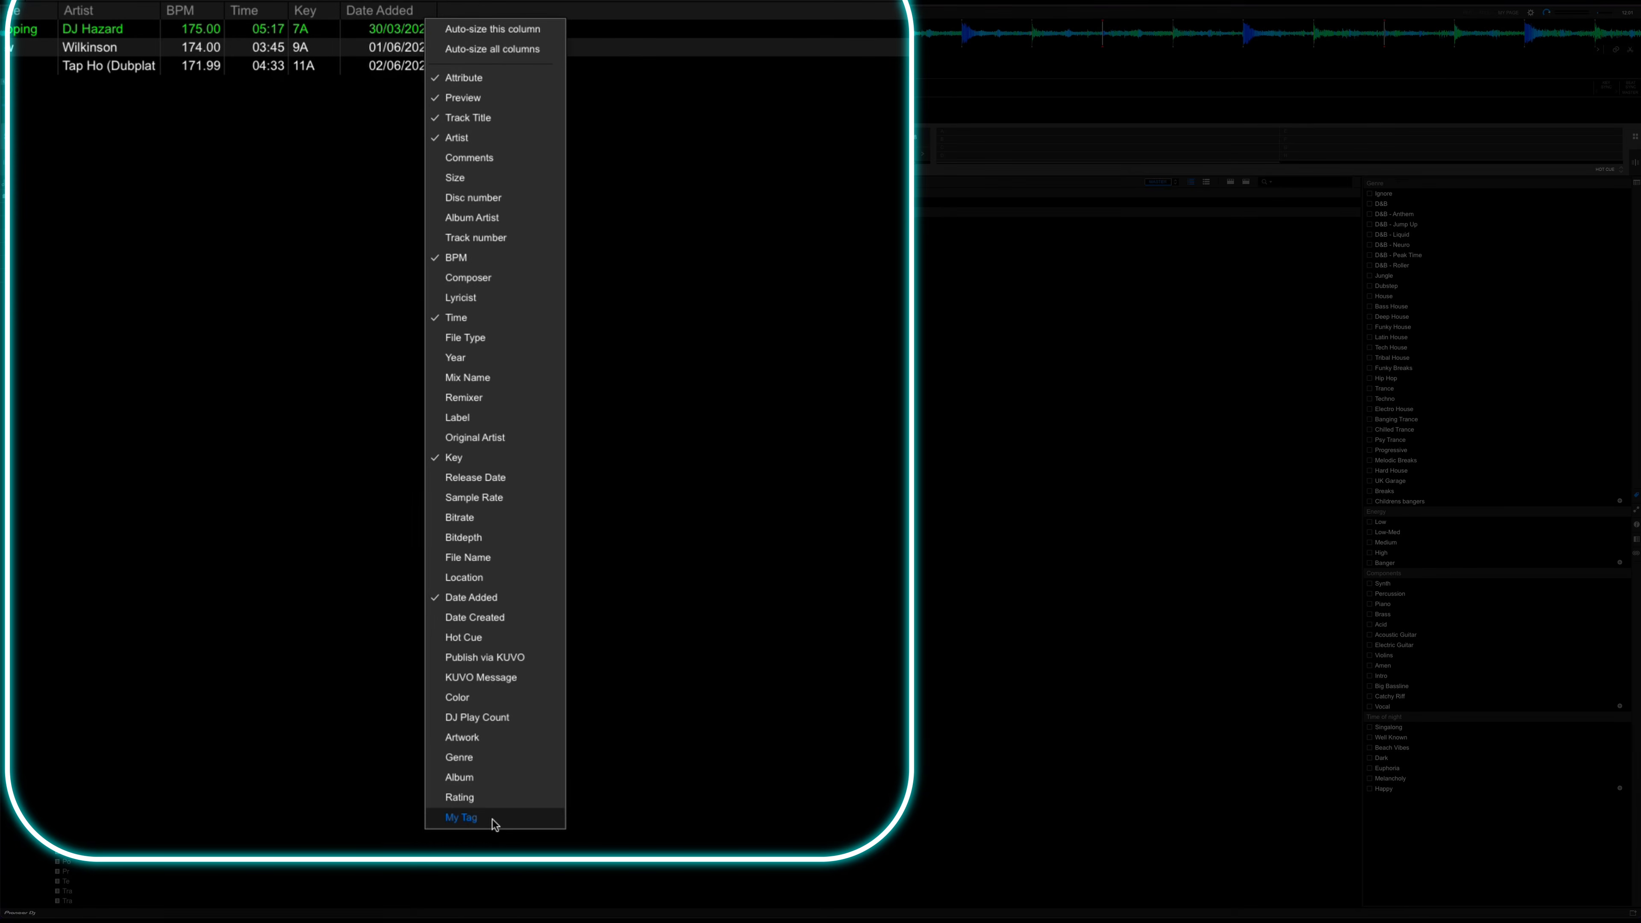
pyautogui.click(493, 820)
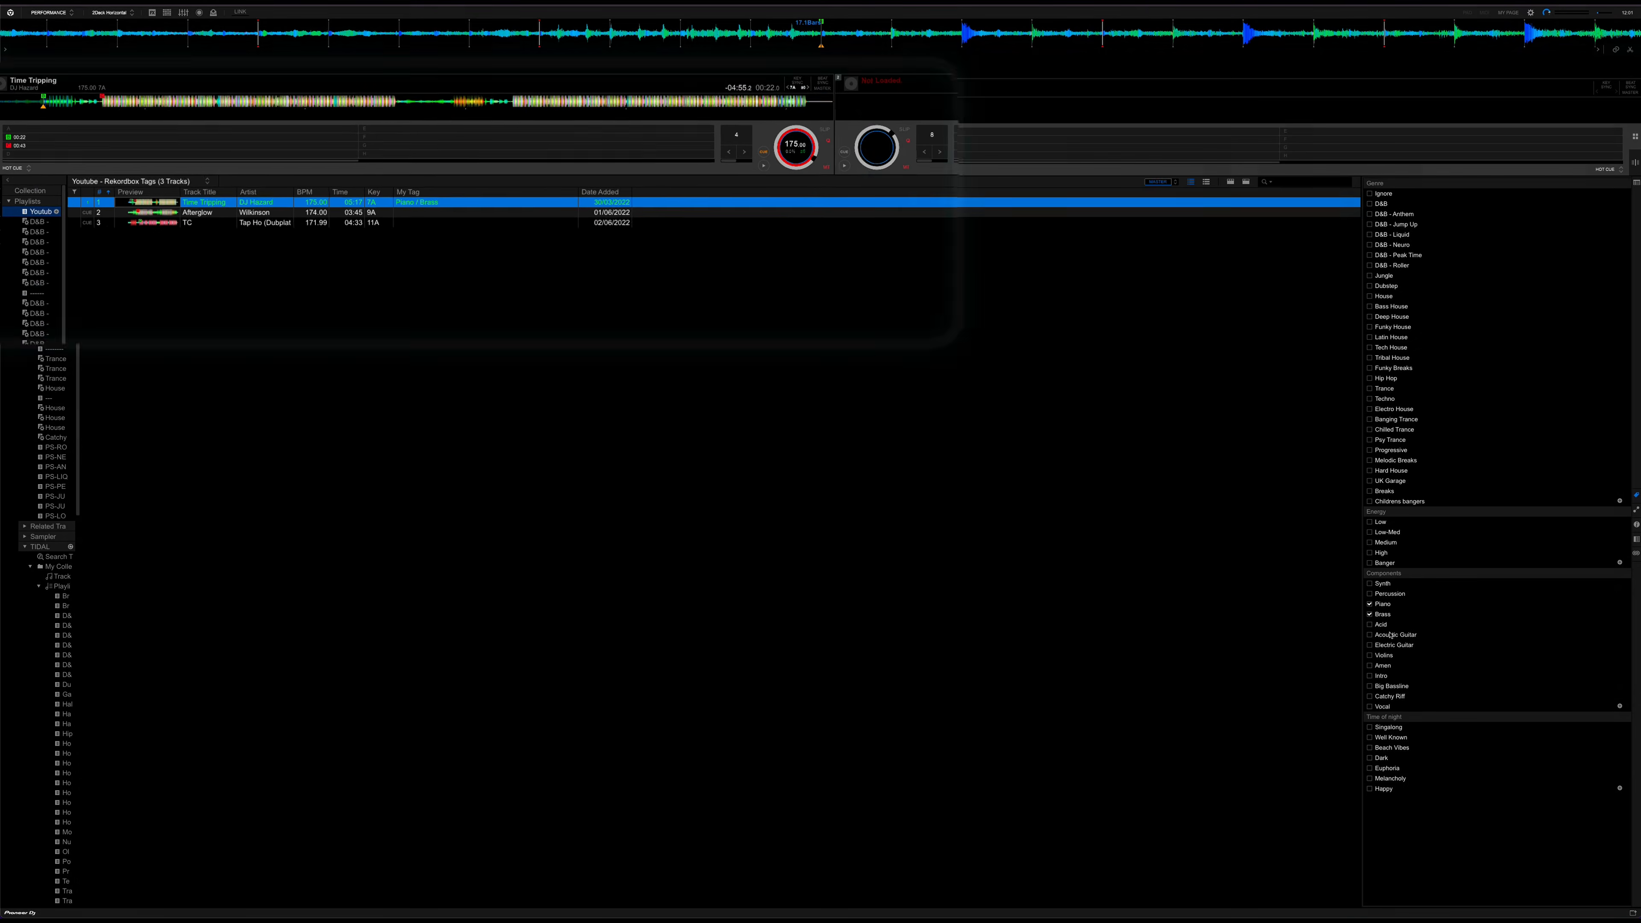
pyautogui.click(1369, 604)
pyautogui.click(1370, 614)
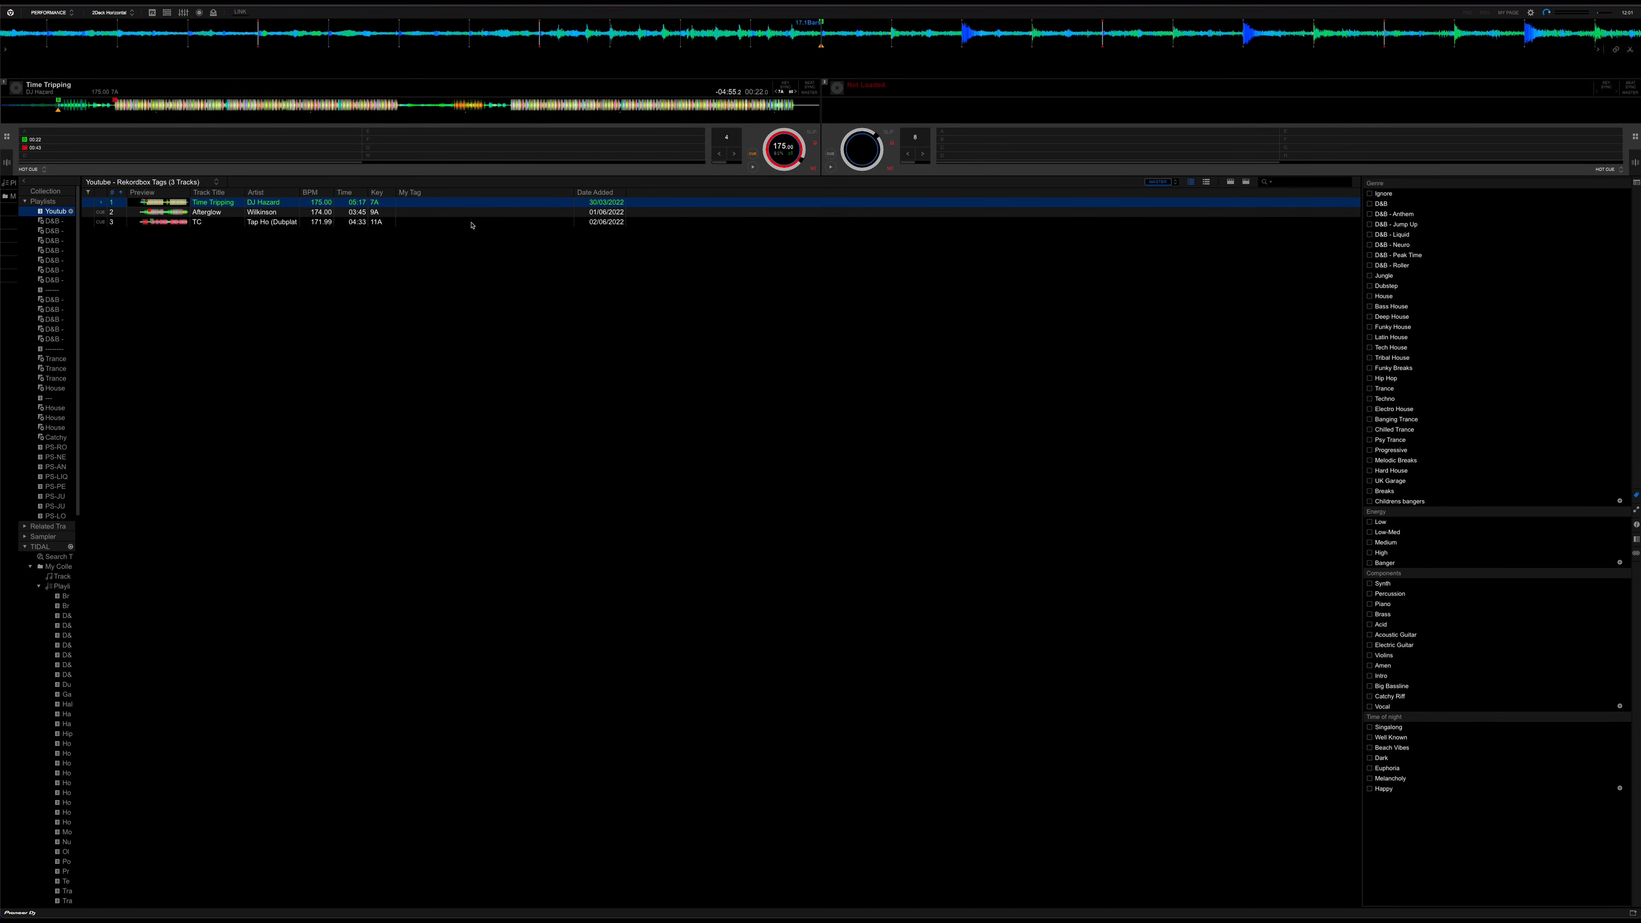
# Tag all three tracks of the playlist together with the genres D&B and D&B - Anthem
pyautogui.click(472, 223)
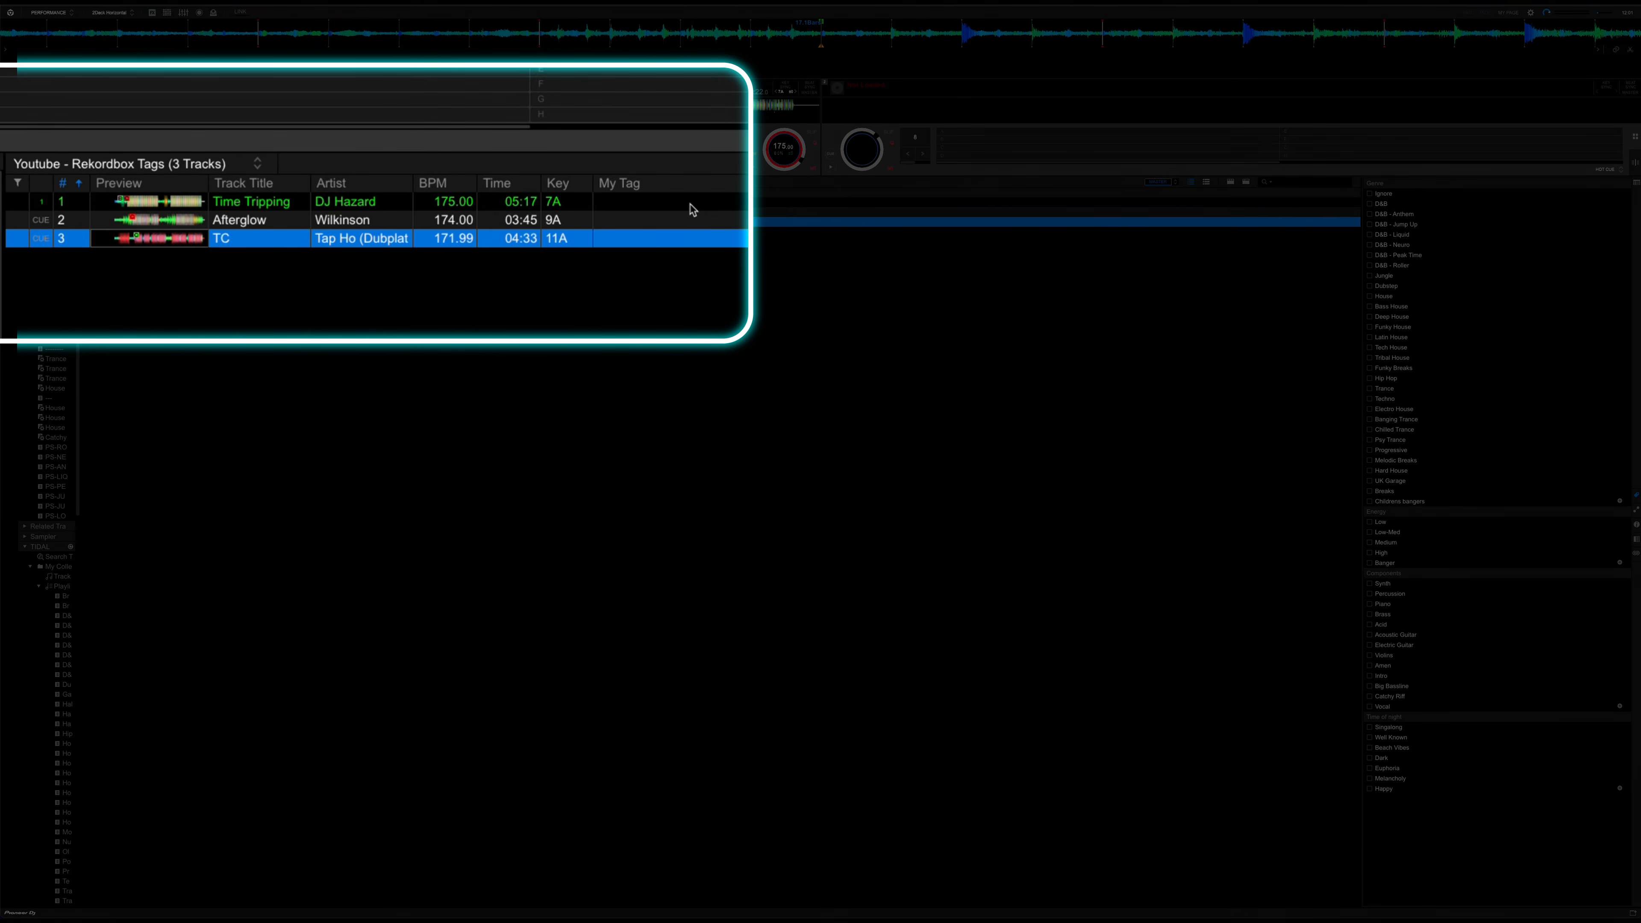
pyautogui.keyDown('shift'); pyautogui.click(690, 205); pyautogui.keyUp('shift')
pyautogui.keyDown('super'); pyautogui.click(473, 222); pyautogui.keyUp('super')
pyautogui.keyDown('super'); pyautogui.click(471, 214); pyautogui.keyUp('super')
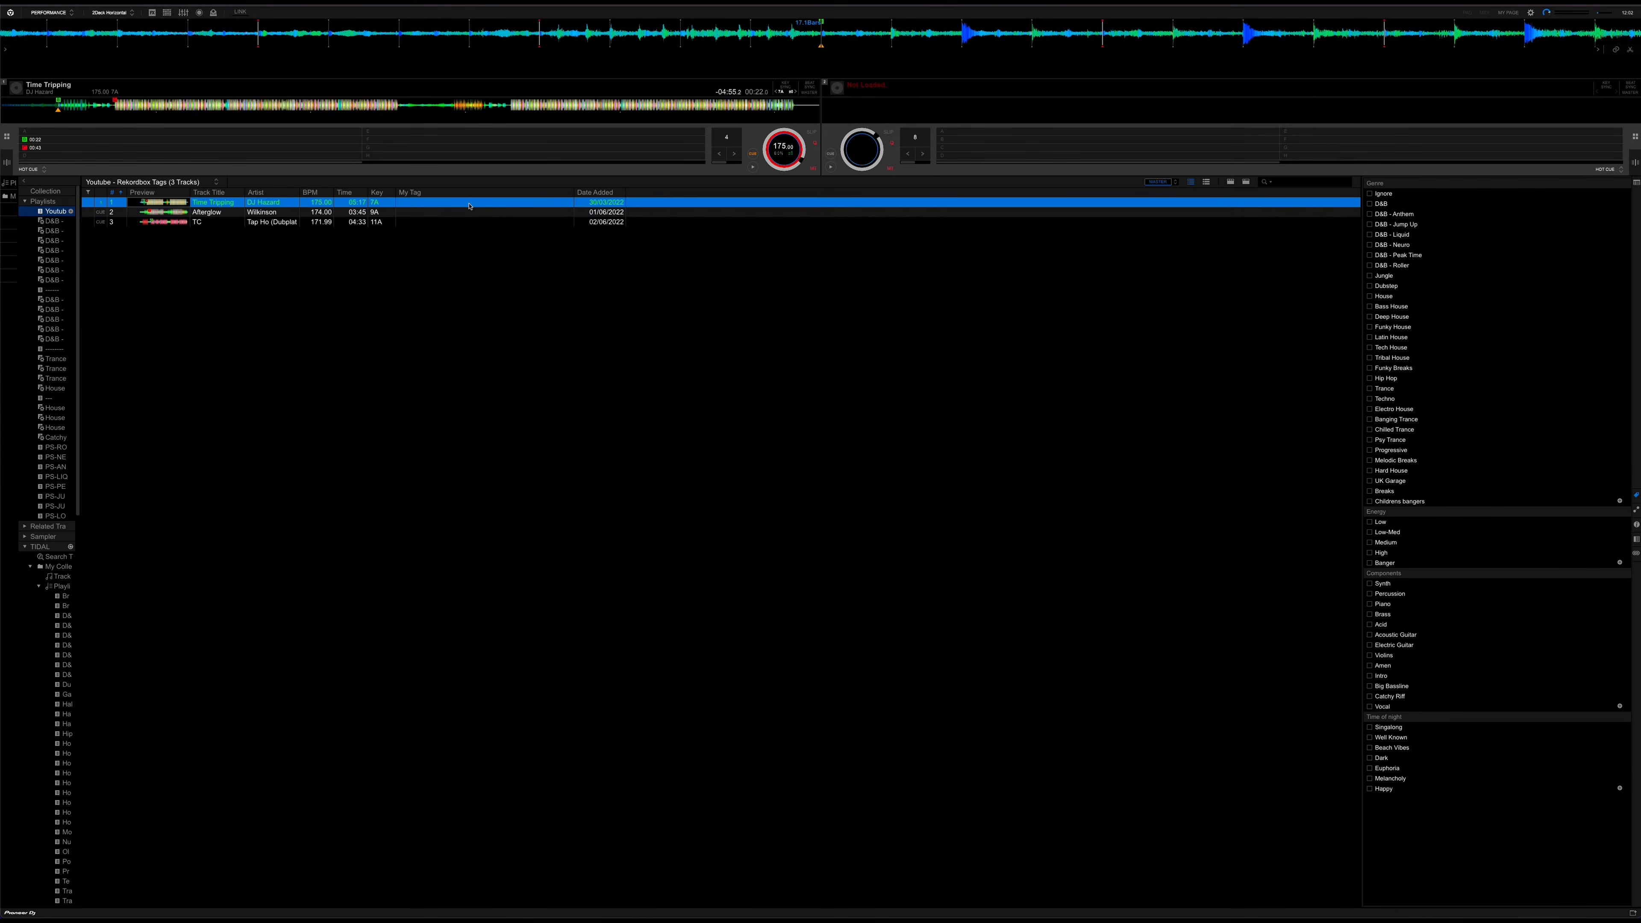
pyautogui.keyDown('super'); pyautogui.click(471, 205); pyautogui.keyUp('super')
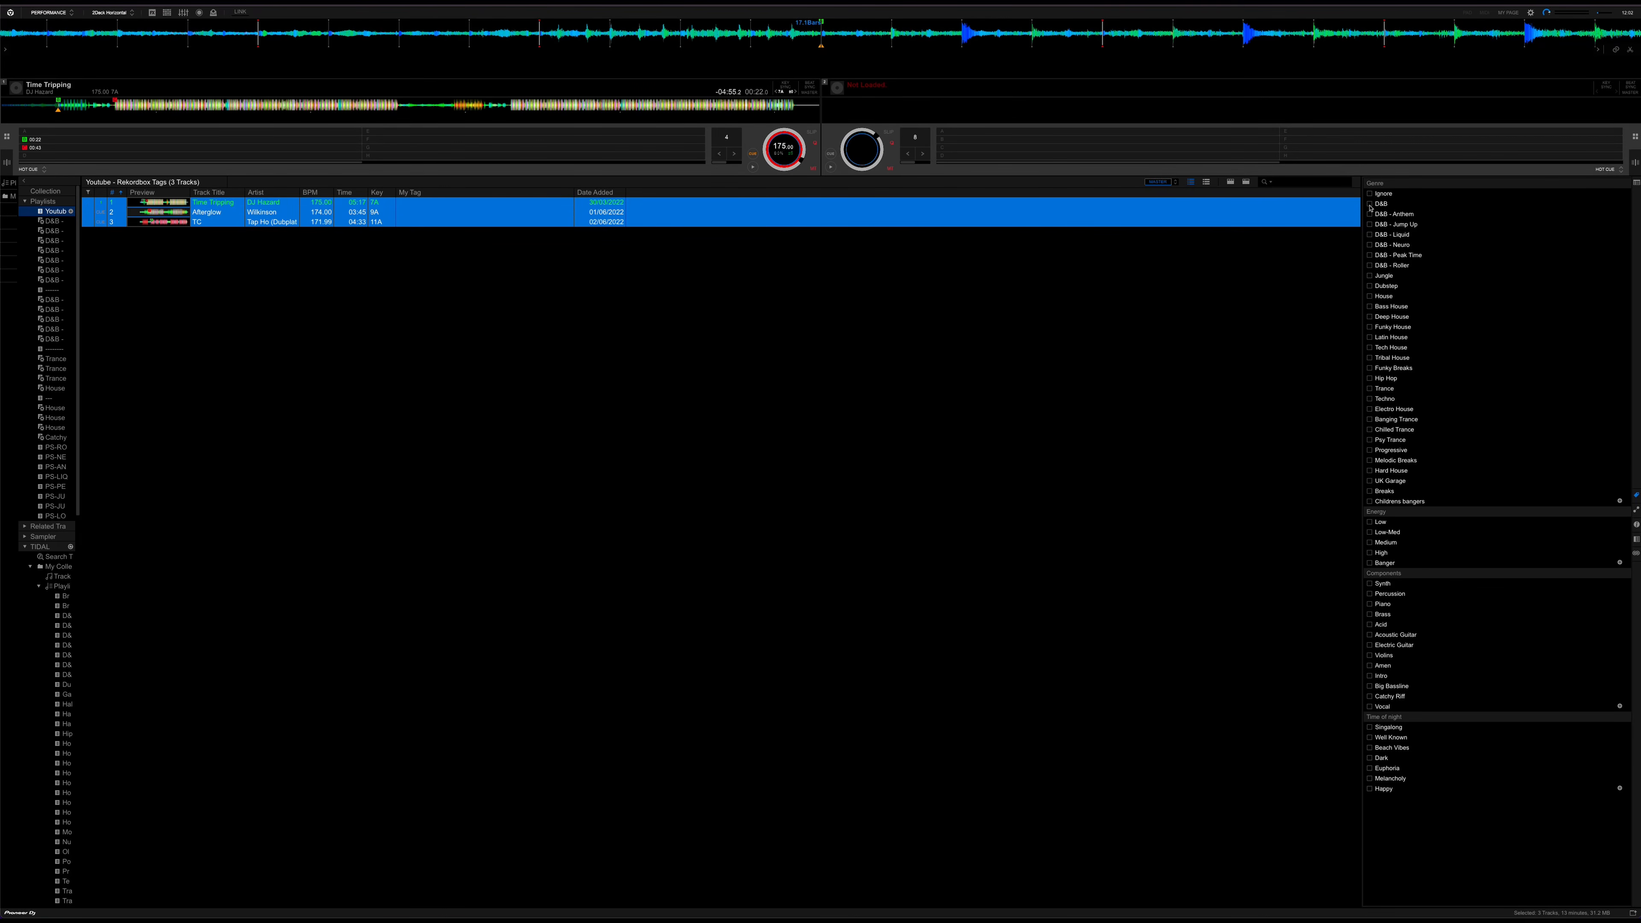
pyautogui.click(1370, 204)
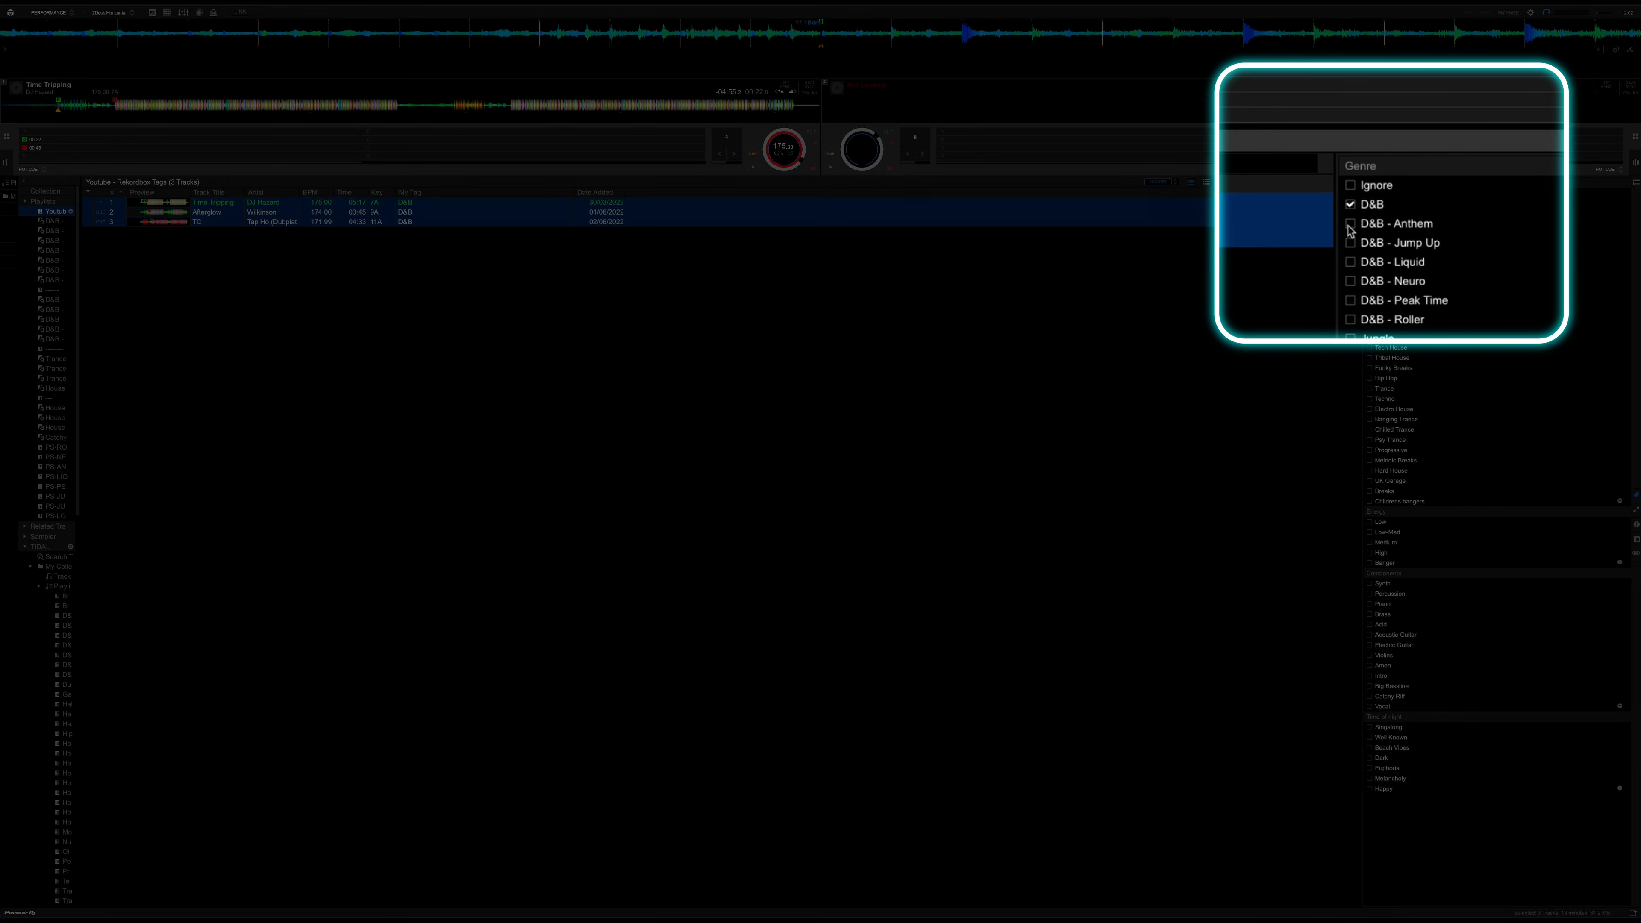
pyautogui.click(1349, 225)
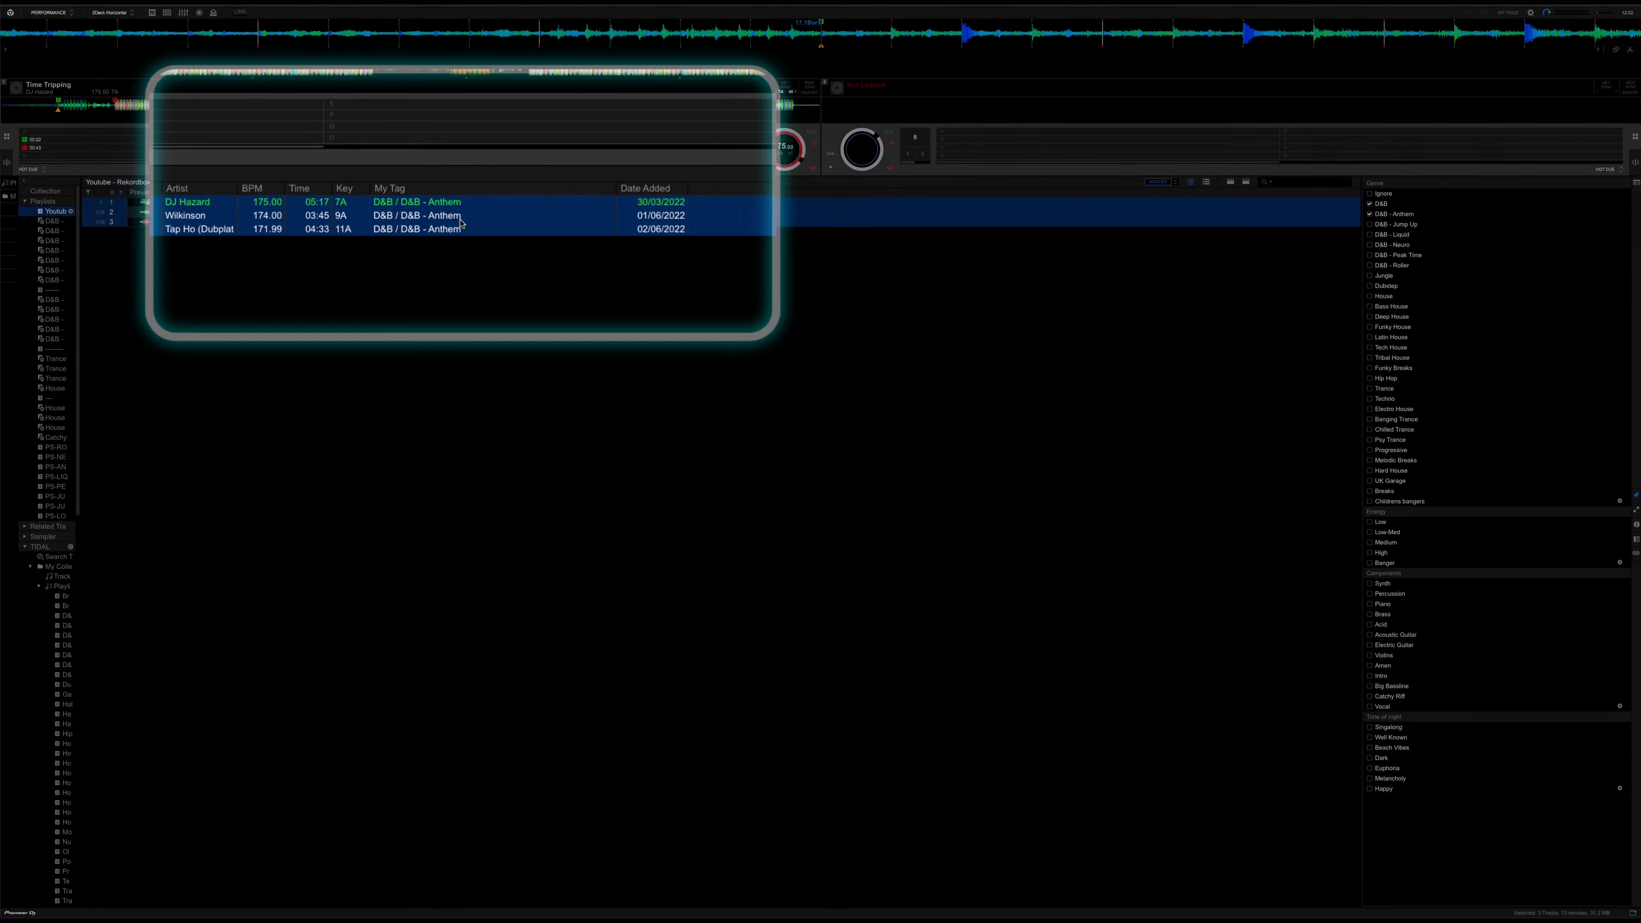
# Add the component tags Vocal and Brass to the Afterglow track only
pyautogui.click(196, 215)
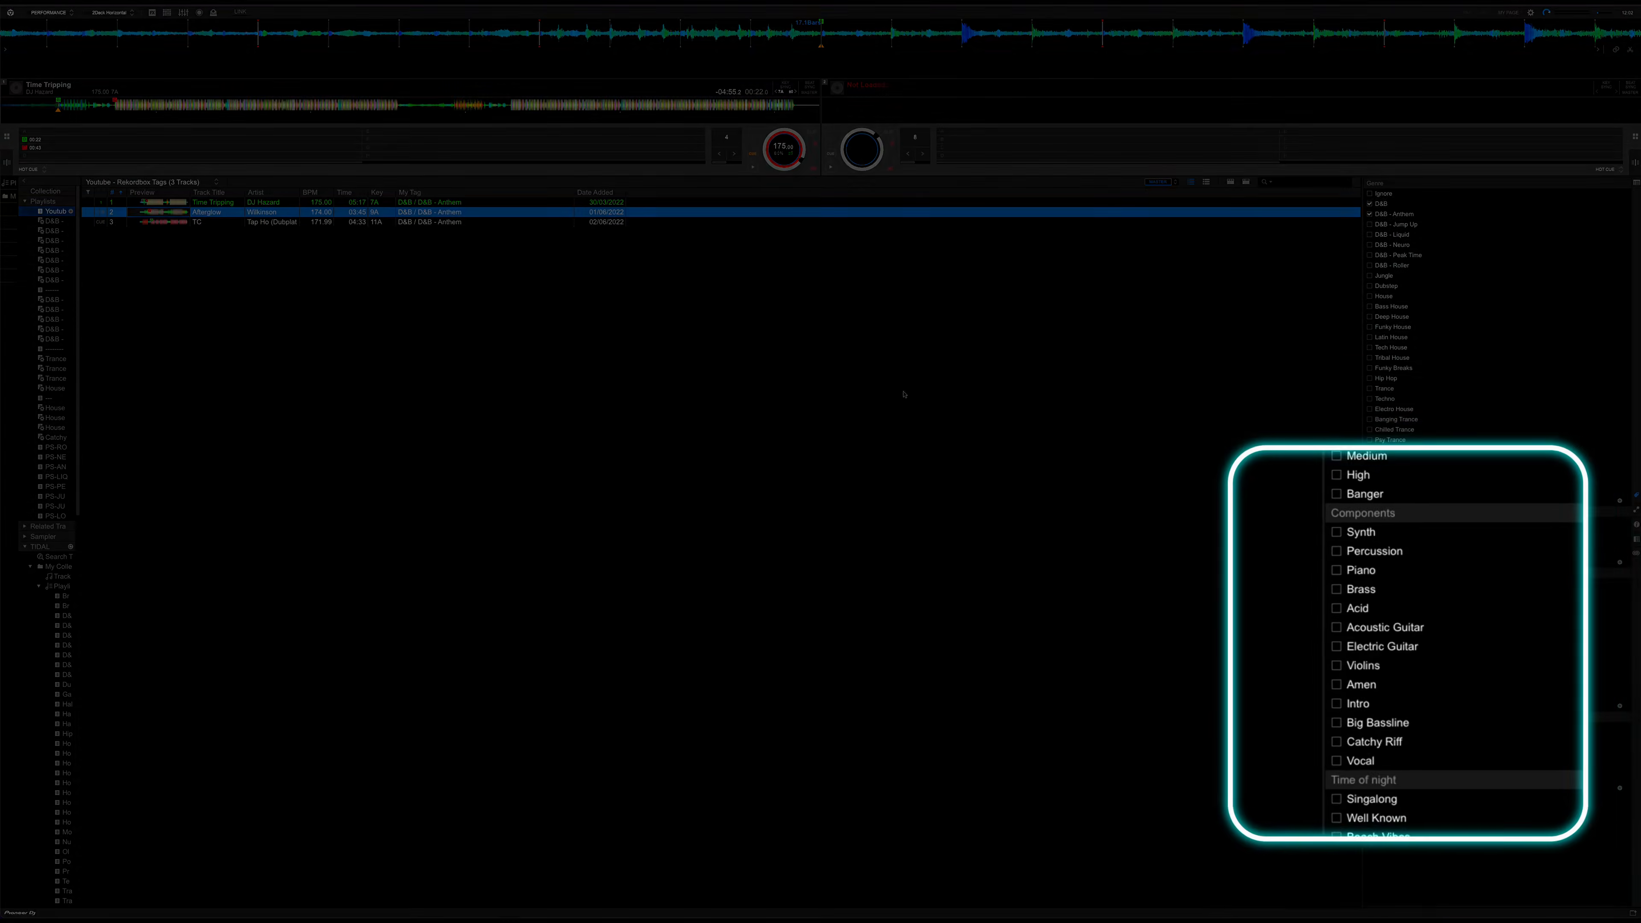
pyautogui.click(1336, 761)
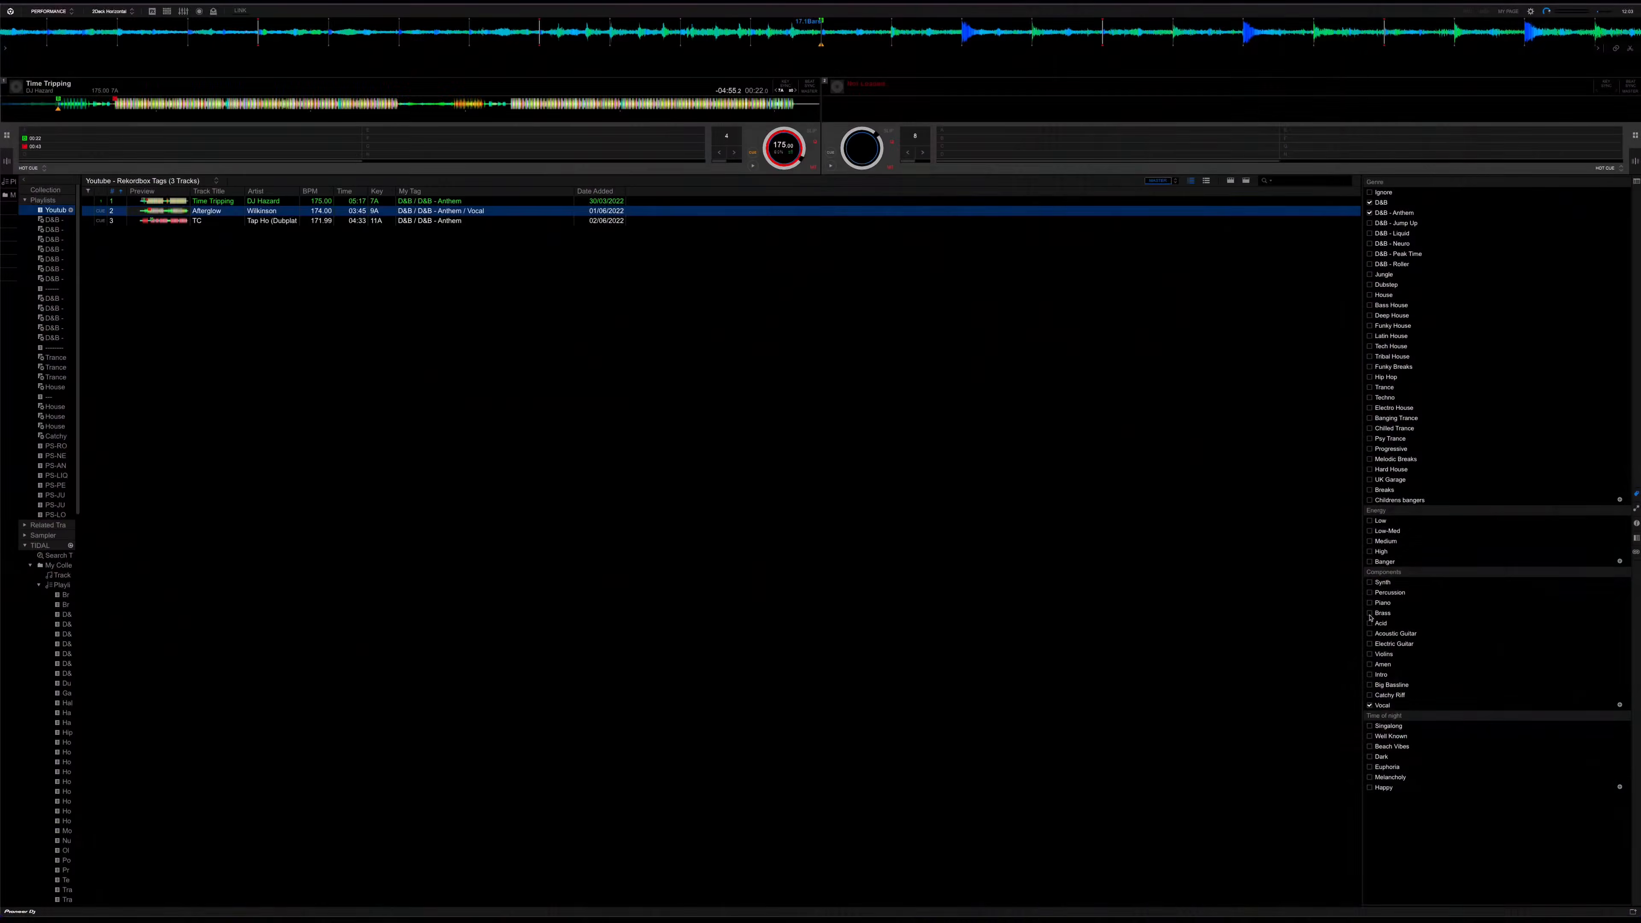
pyautogui.click(1369, 614)
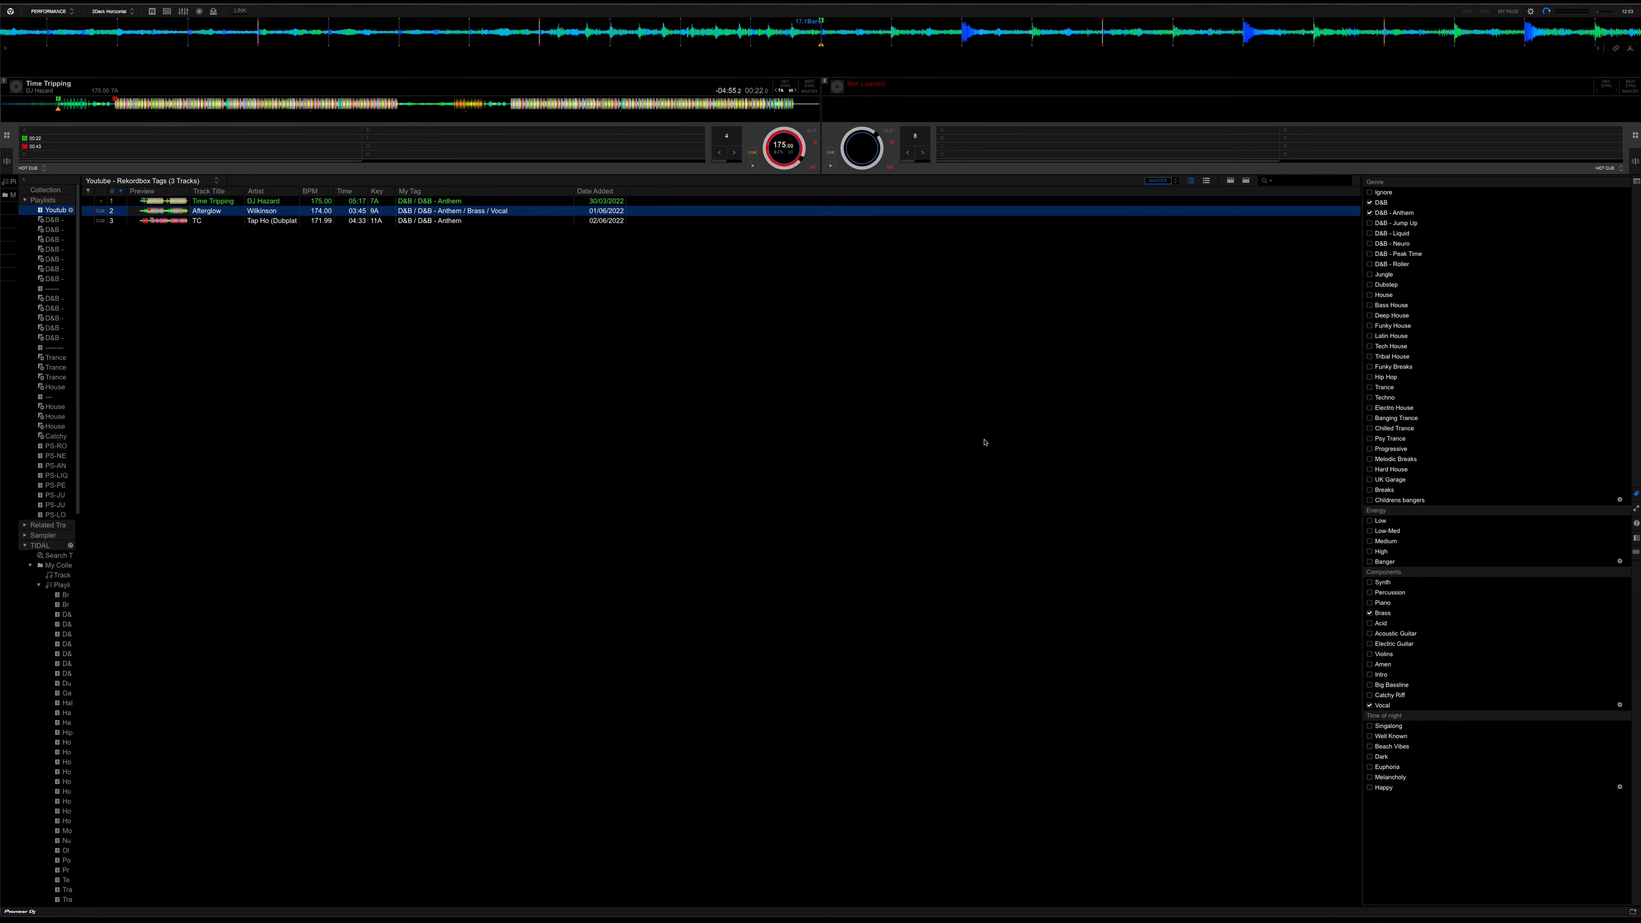
# Add the component tag Brass to the third track, TC
pyautogui.click(458, 222)
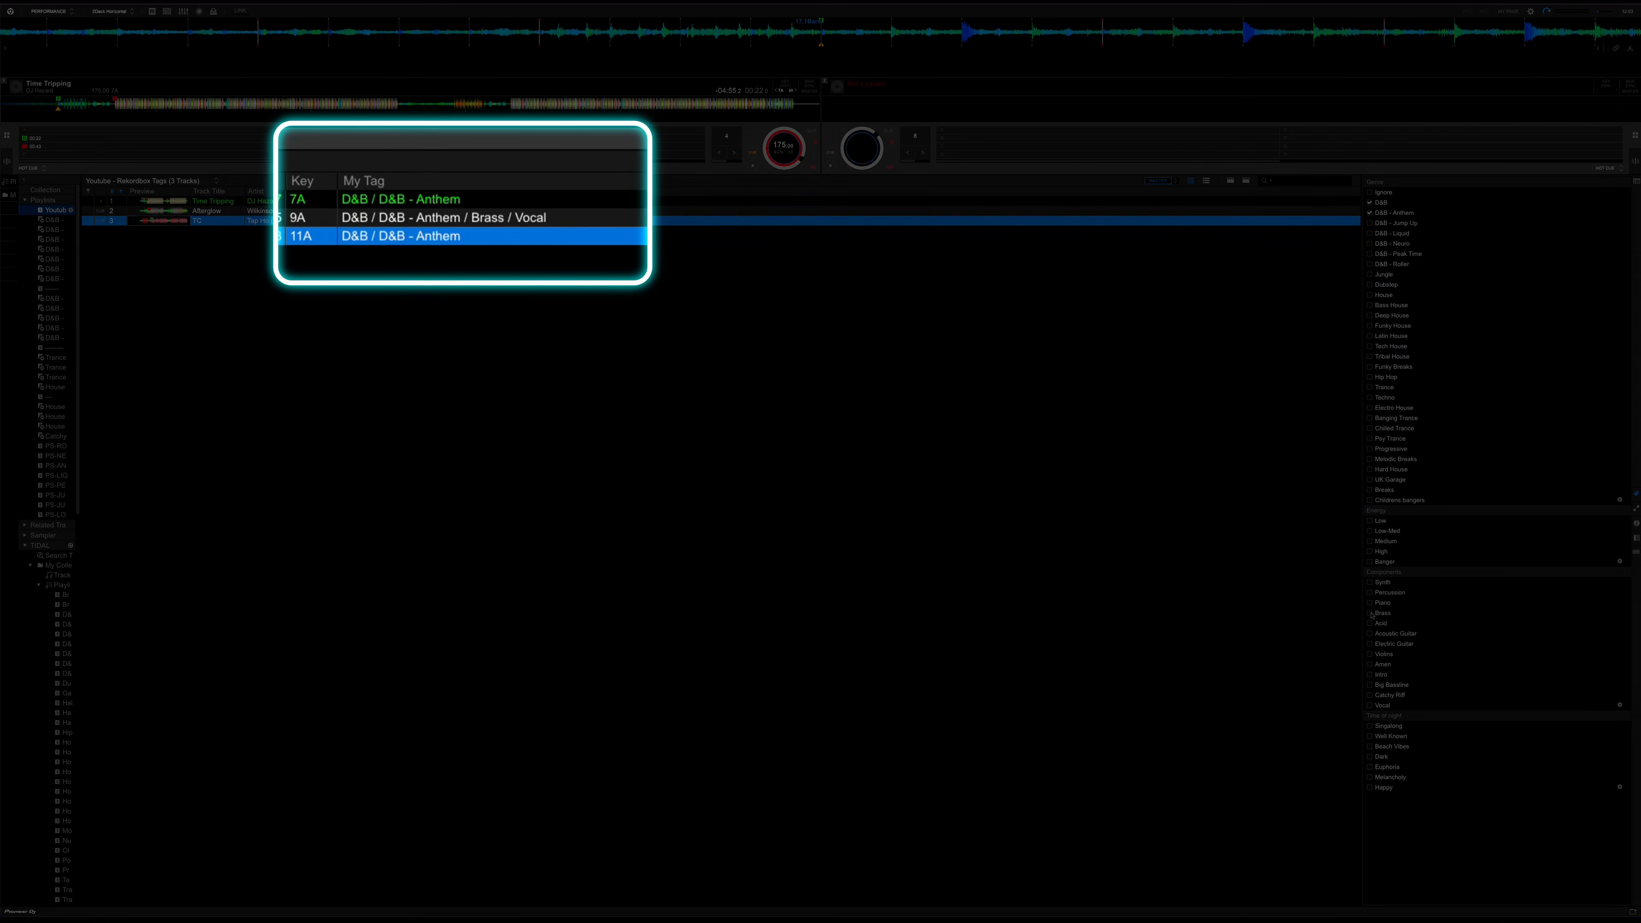
pyautogui.click(1369, 613)
pyautogui.click(431, 279)
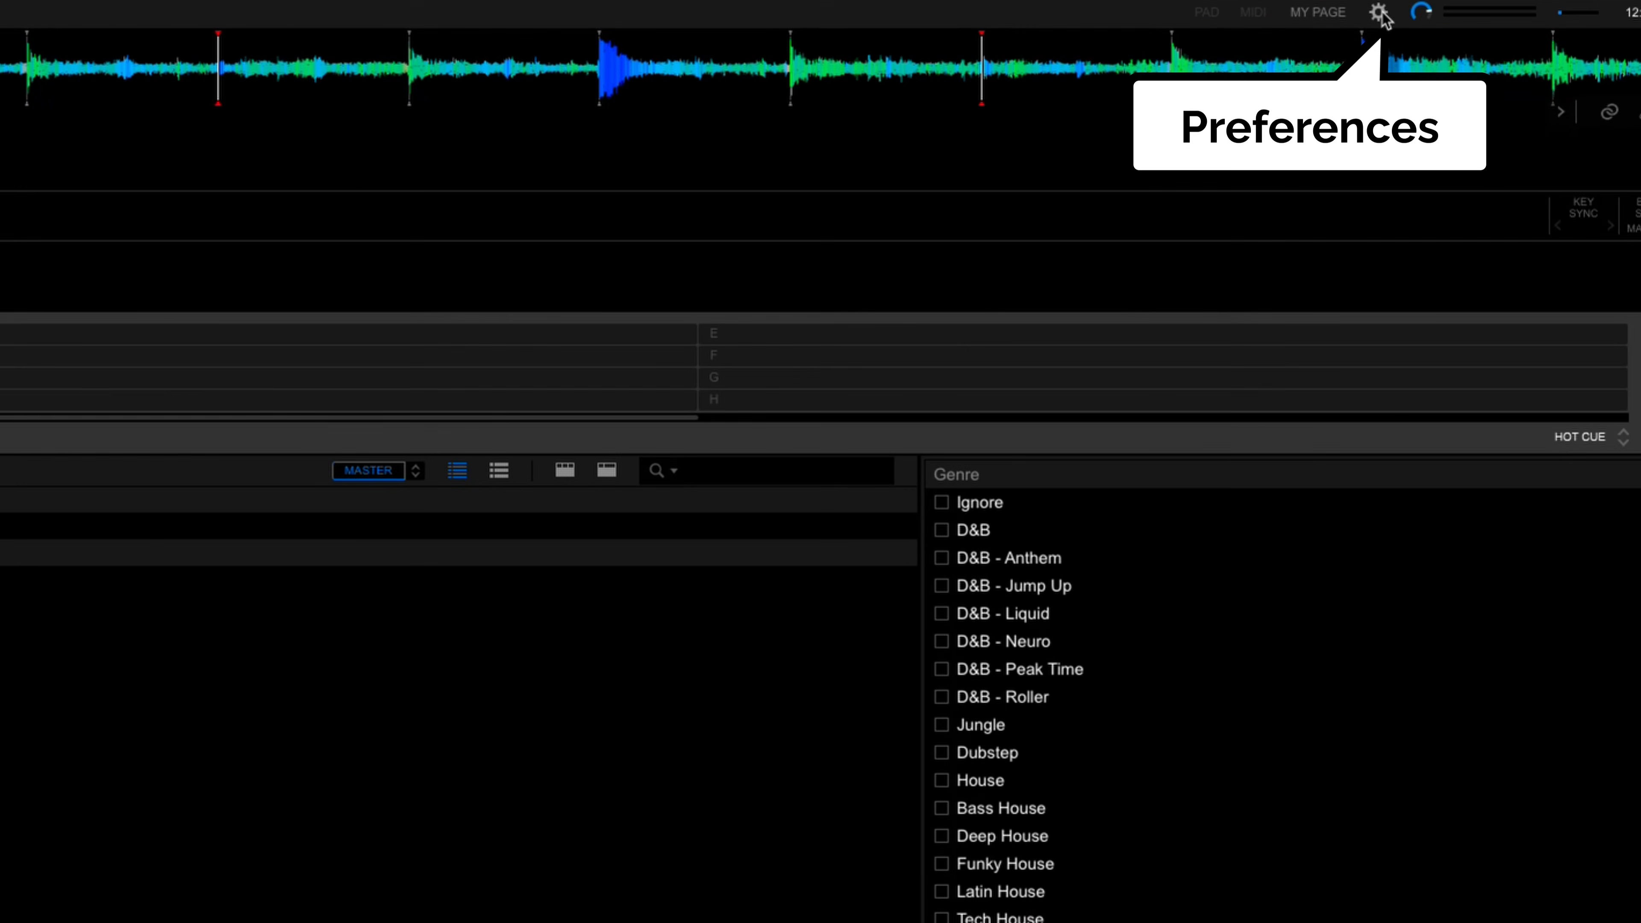
# Check the option for adding My Tag to the Comments in the advanced Browse preferences, and close the preferences
pyautogui.click(1380, 13)
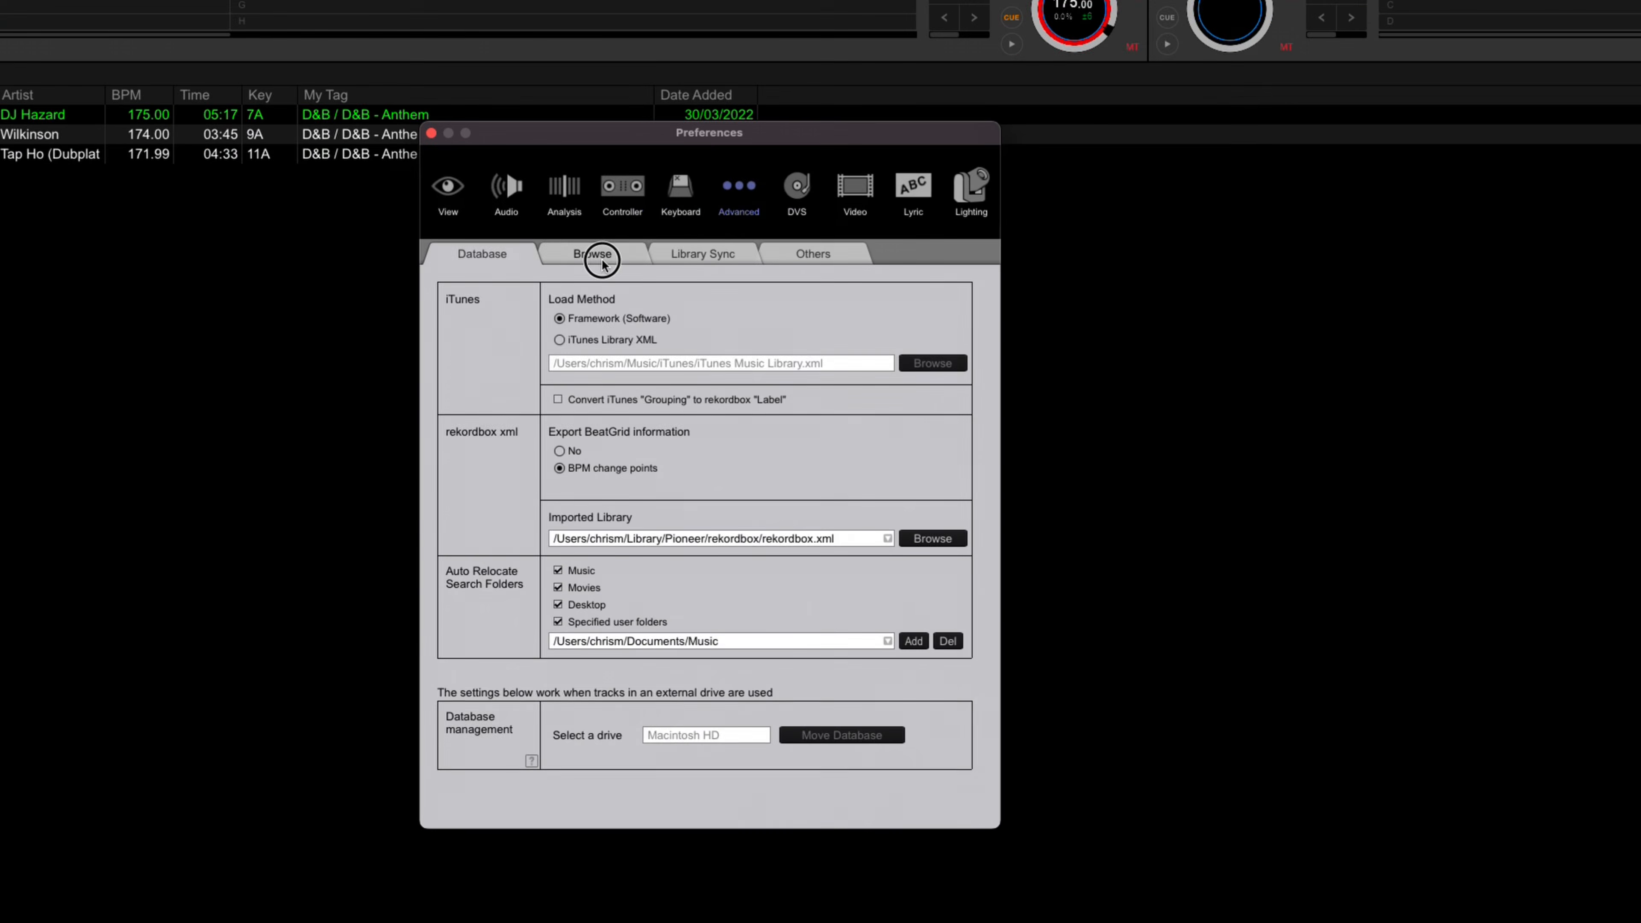
pyautogui.click(546, 272)
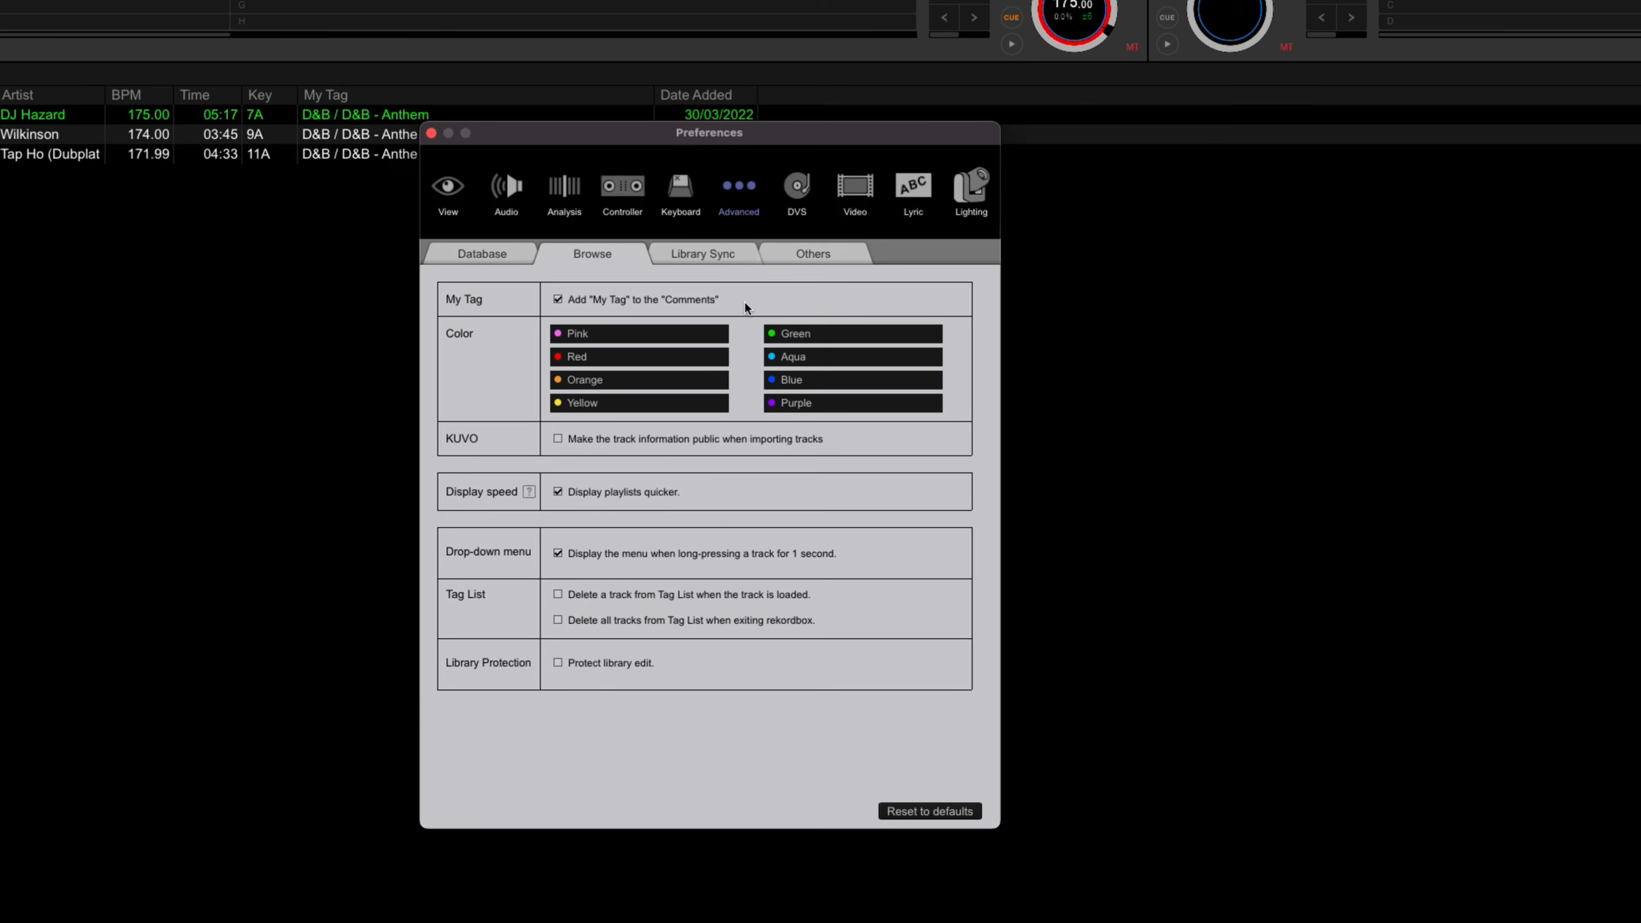
pyautogui.click(431, 133)
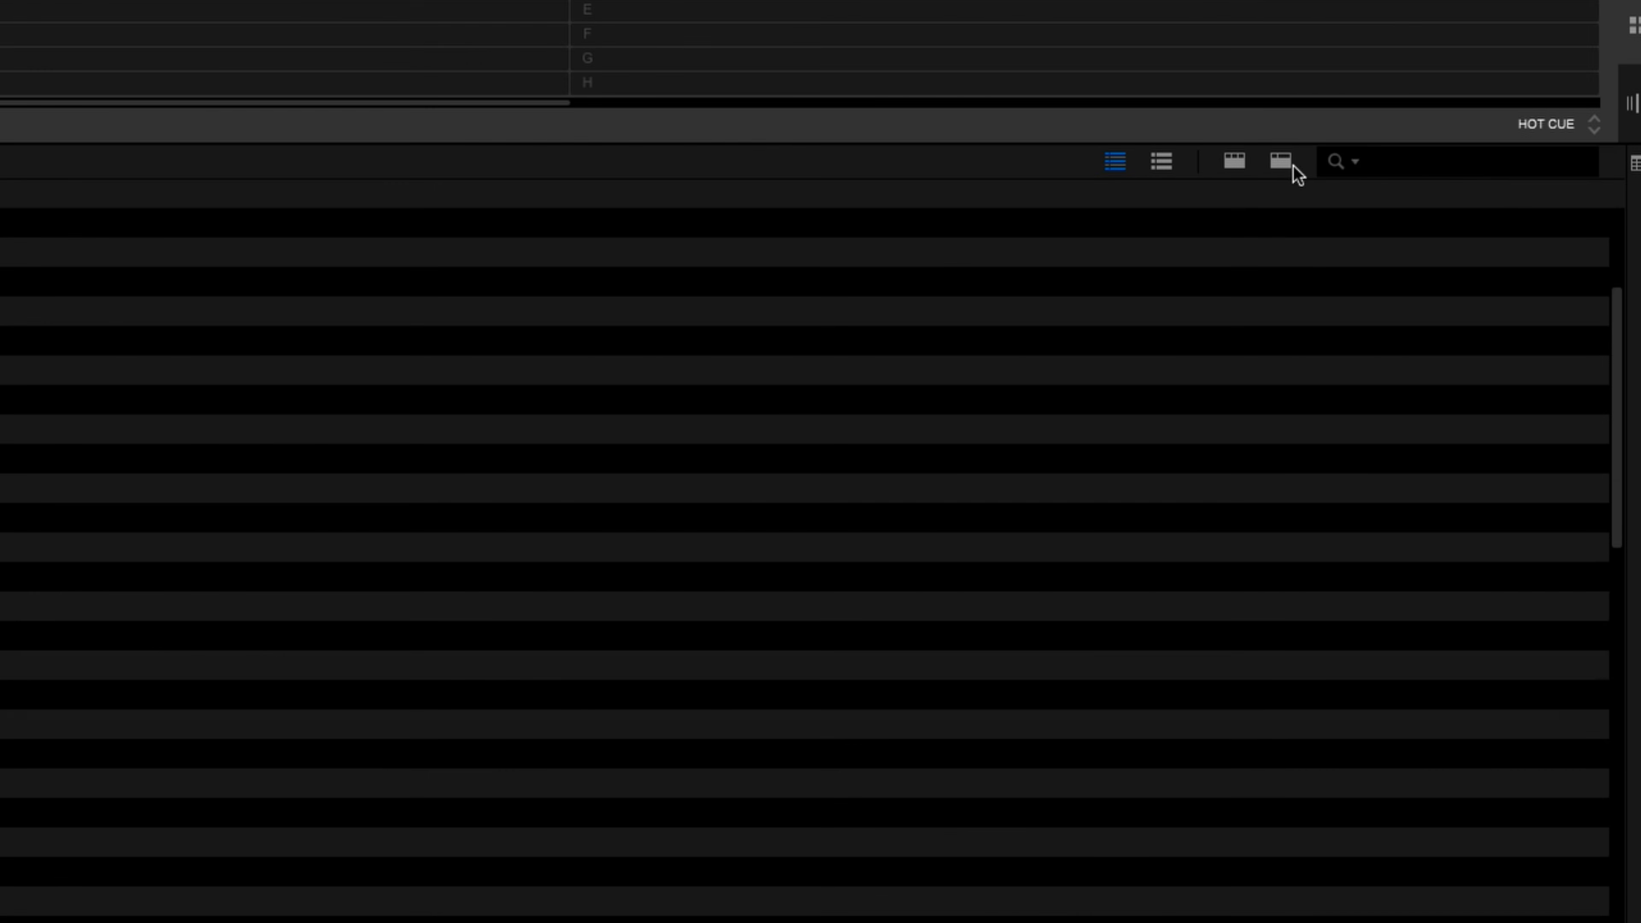
# Filter the D&B - Liquid playlist by genre D&B, energy Low-Med and the components Brass and Piano
pyautogui.click(1282, 163)
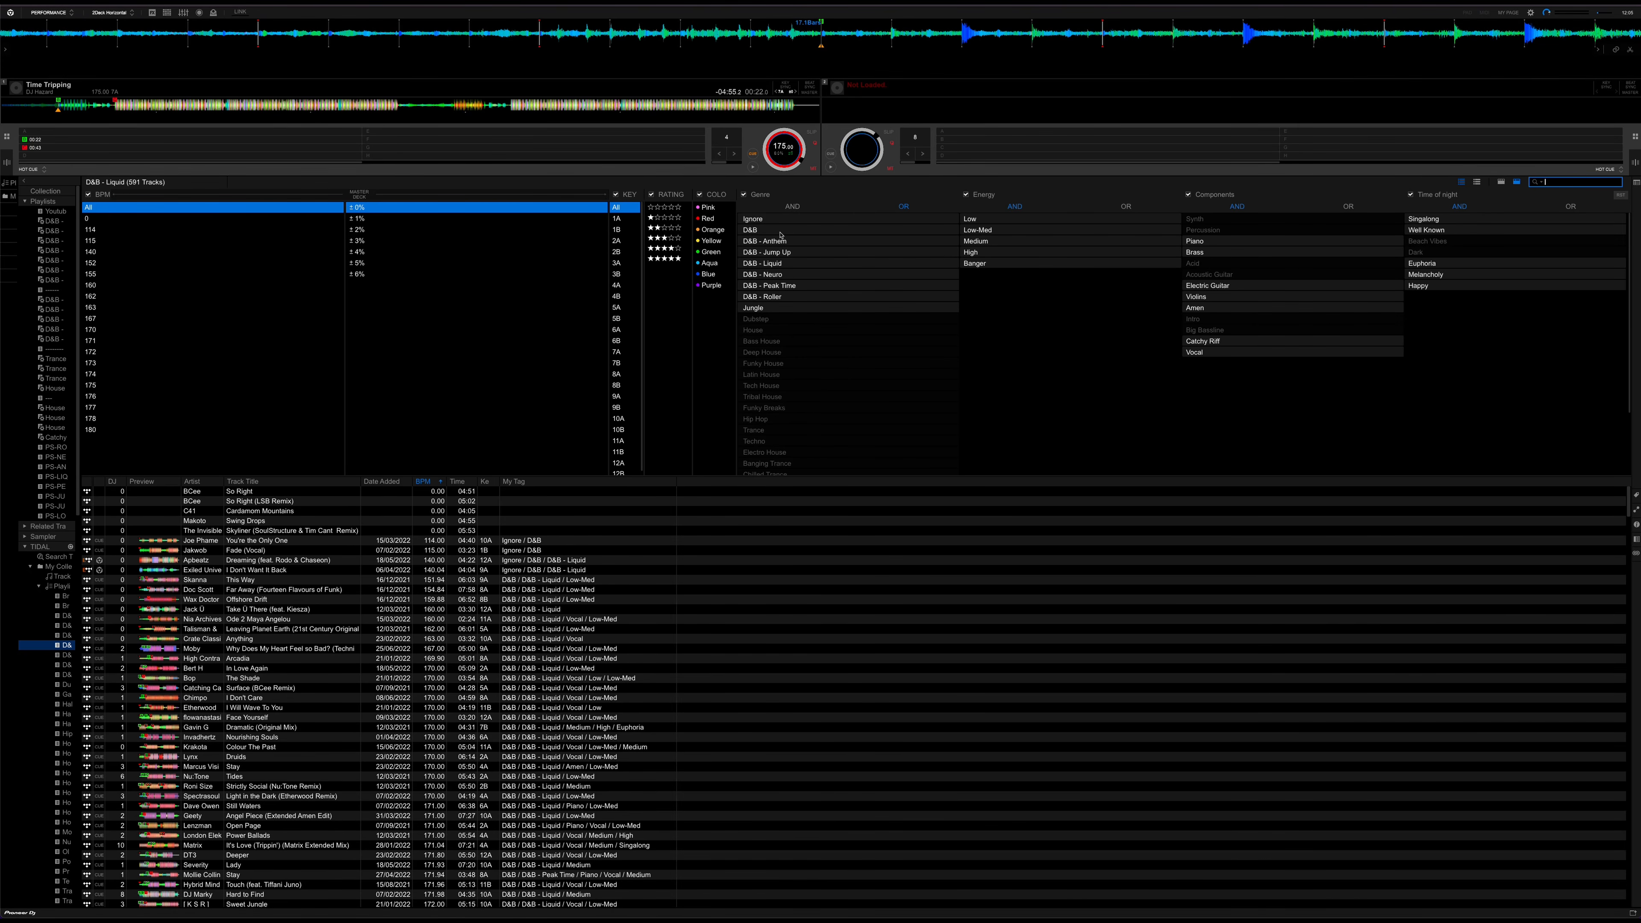
pyautogui.click(780, 232)
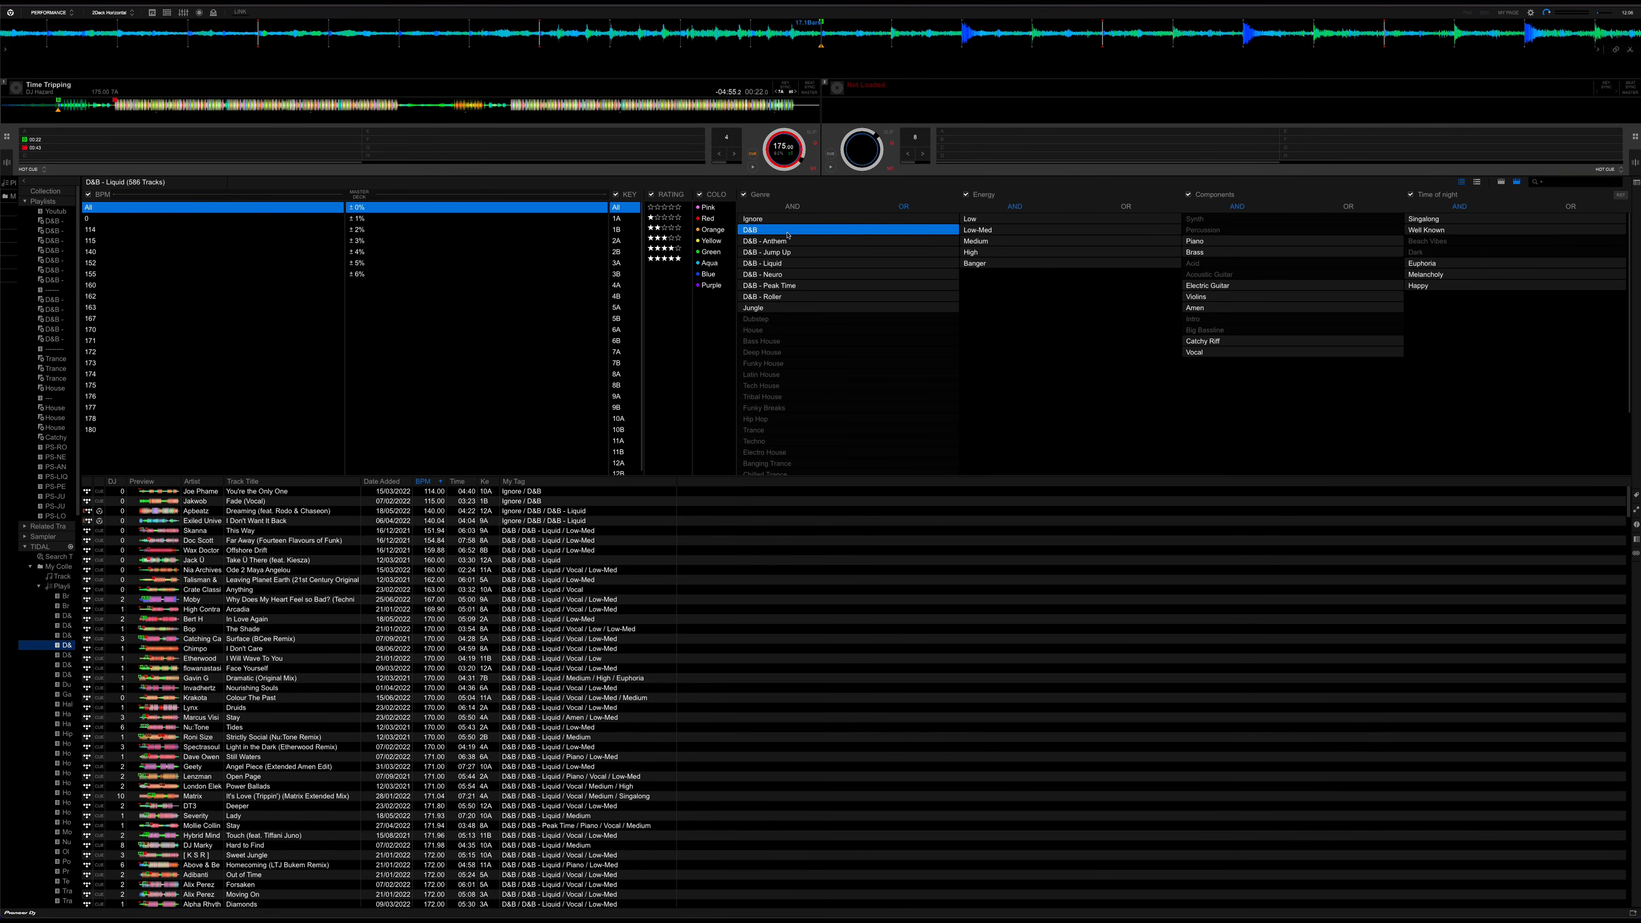
pyautogui.click(1023, 235)
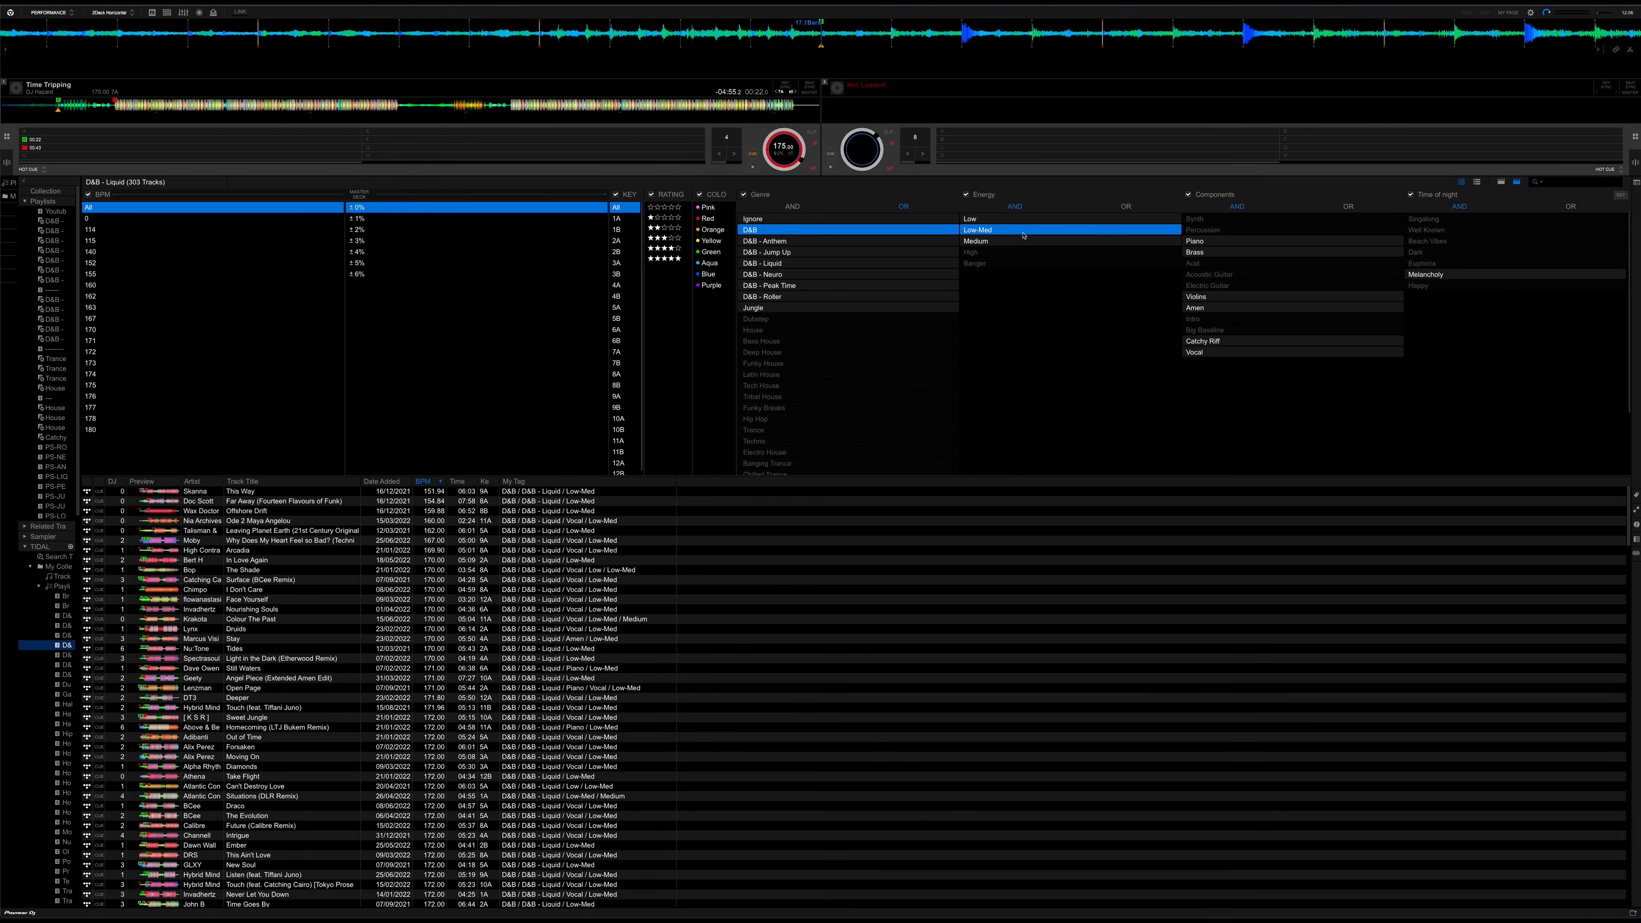
pyautogui.click(1203, 254)
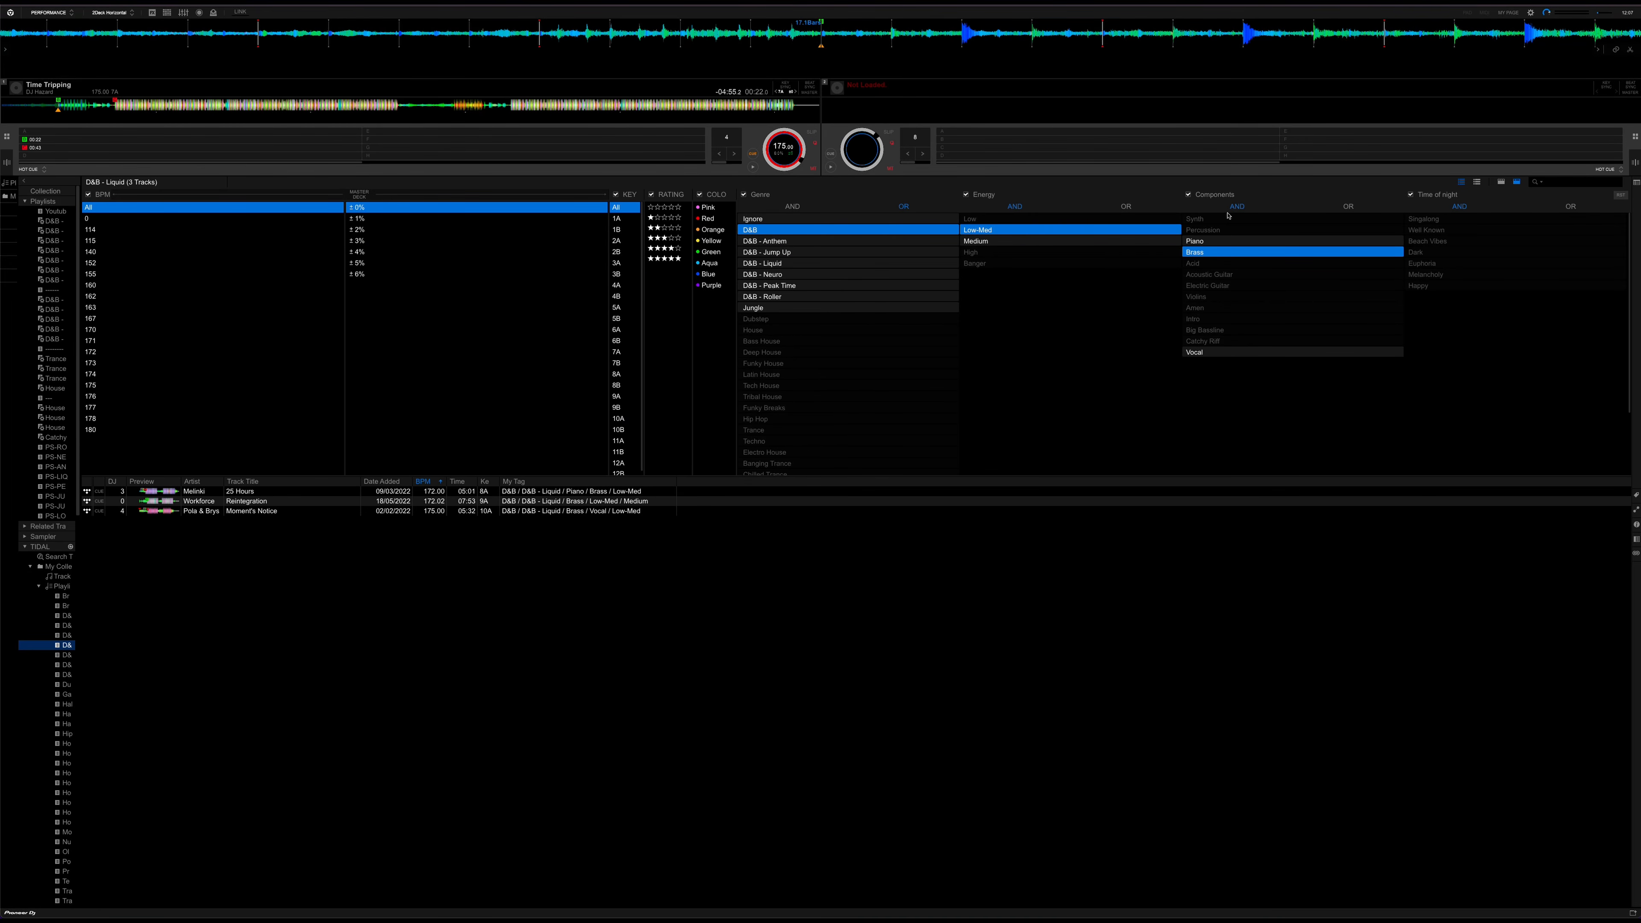
pyautogui.click(1212, 243)
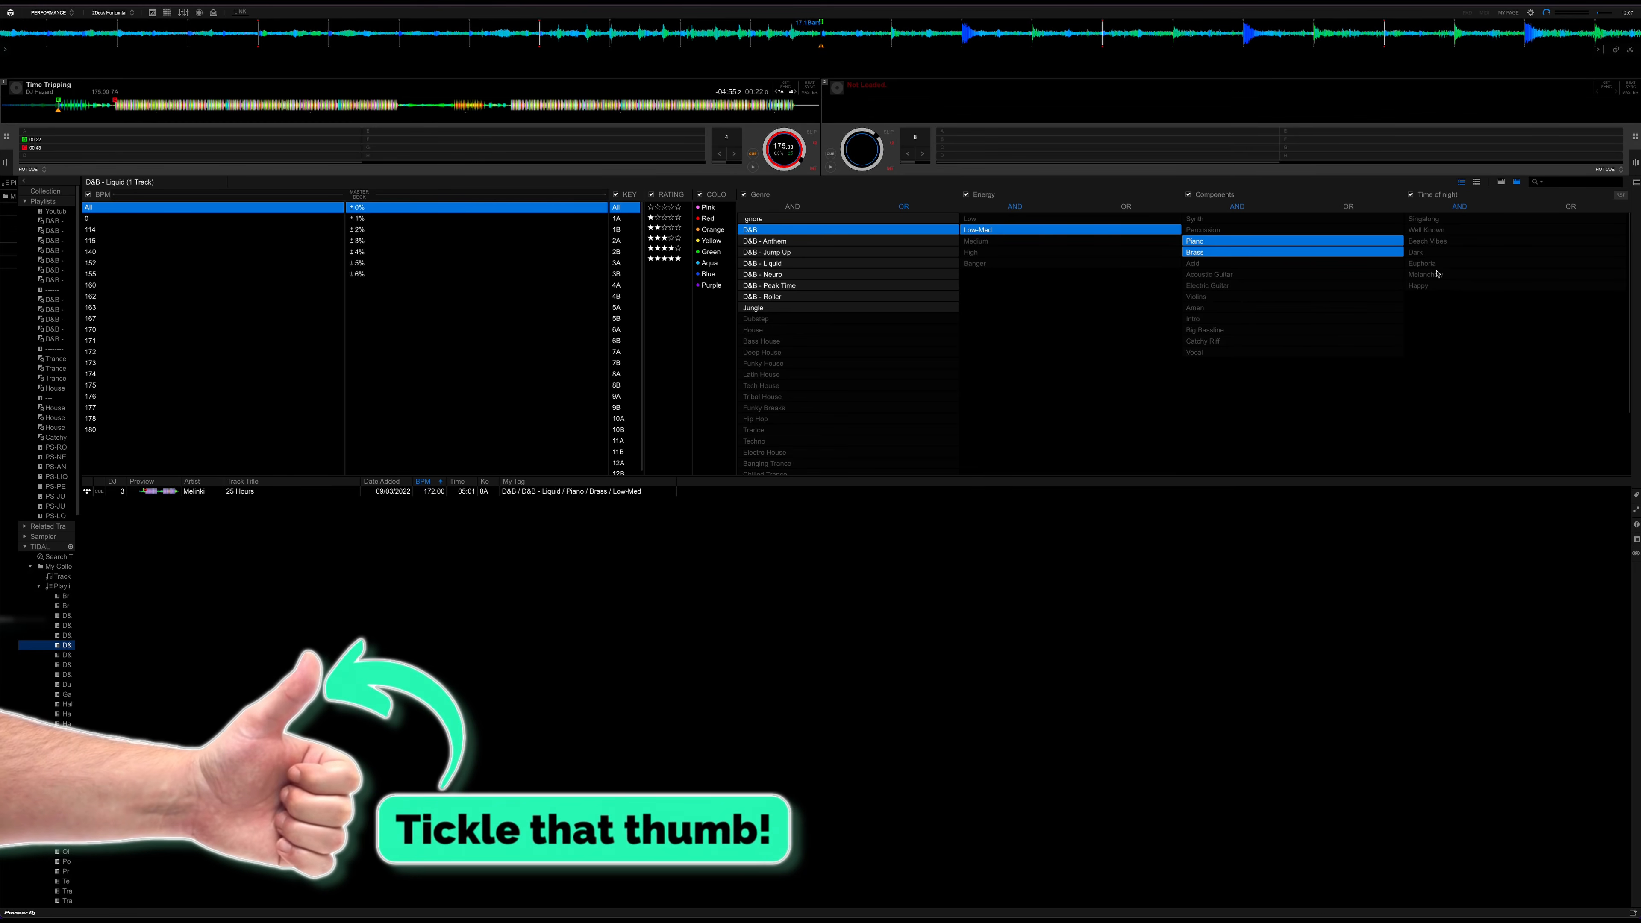
# Switch the Components filter to OR matching and add Electric Guitar and Catchy Riff to the selected tags
pyautogui.click(1349, 207)
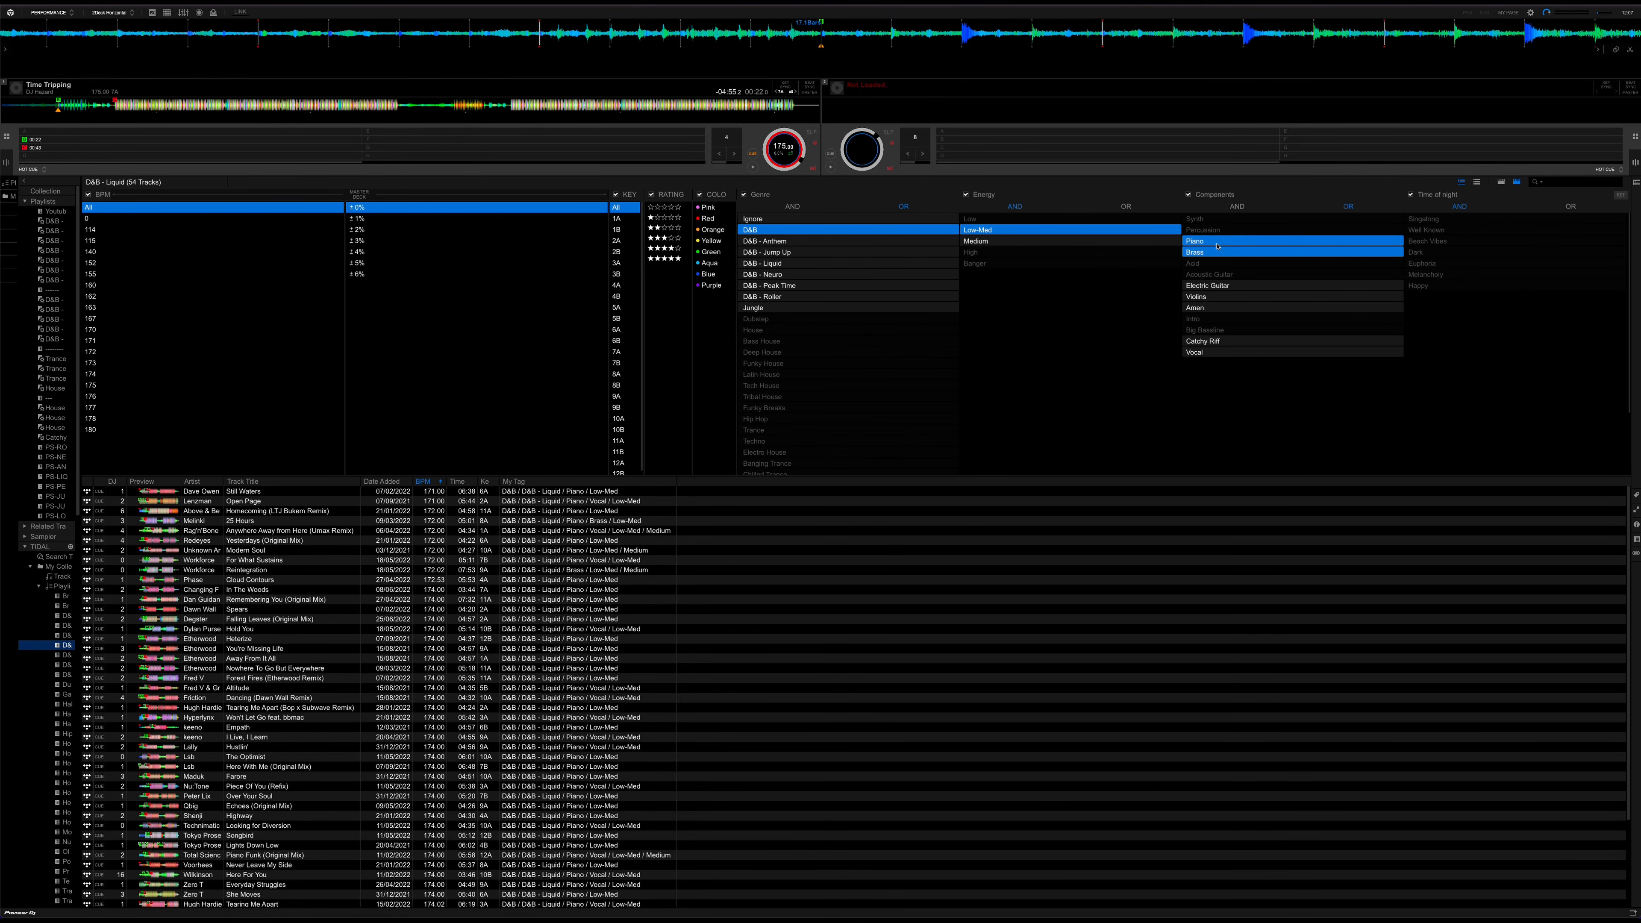
pyautogui.click(1225, 286)
pyautogui.click(1209, 341)
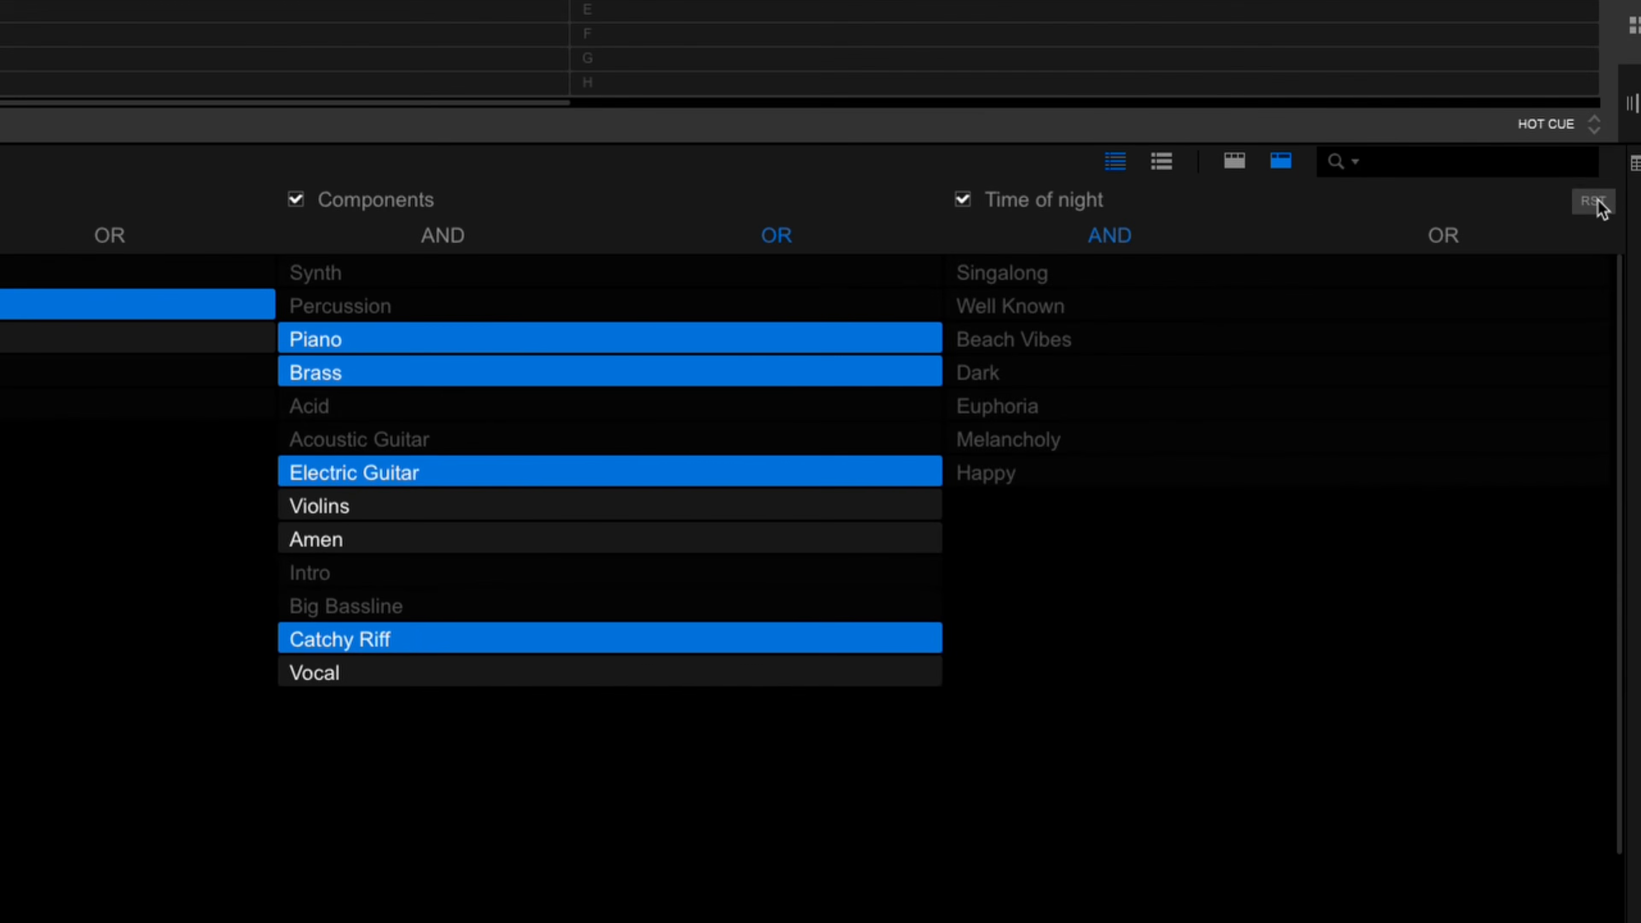
pyautogui.click(1595, 202)
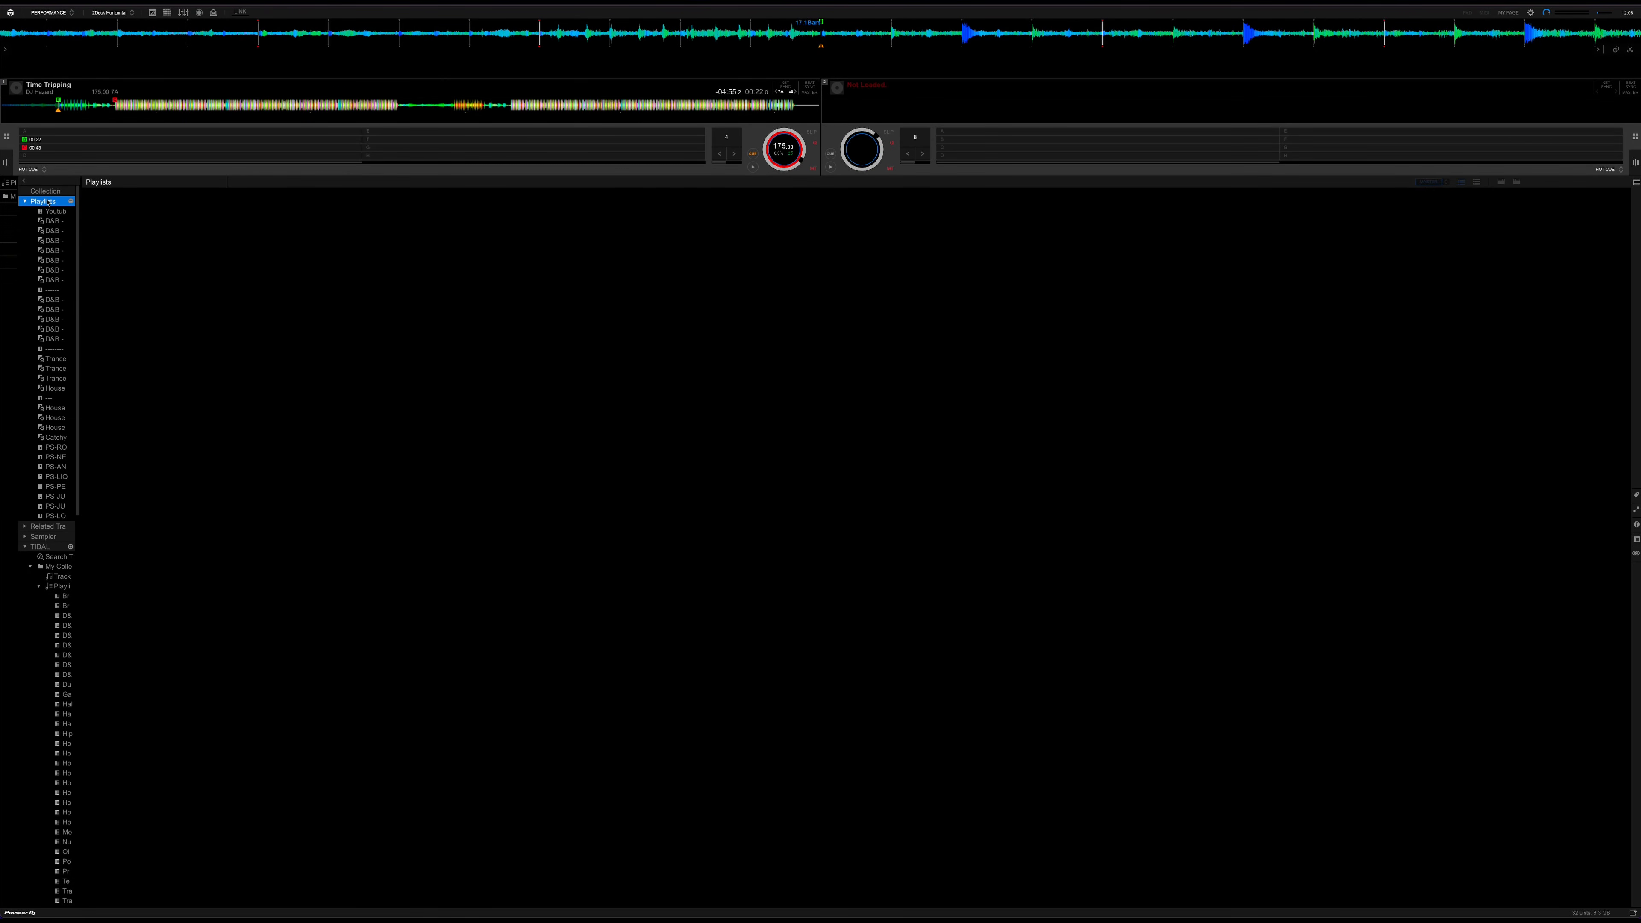
# Start a new intelligent playlist under Playlists with the condition My Tag contains D&B
pyautogui.rightClick(48, 200)
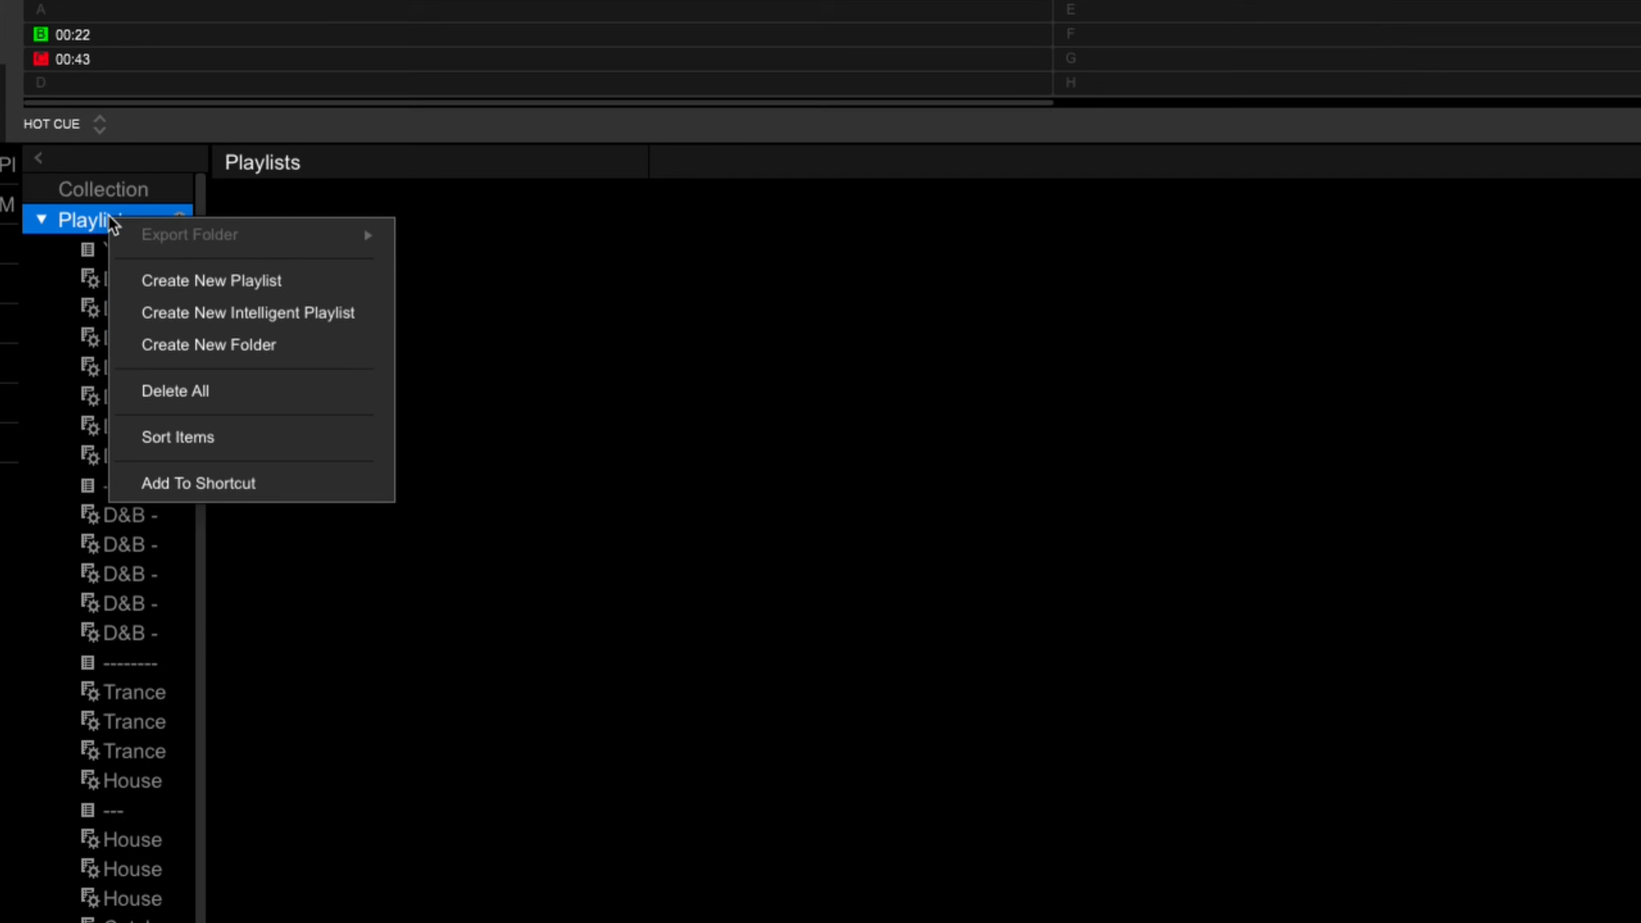
pyautogui.click(215, 315)
pyautogui.click(658, 505)
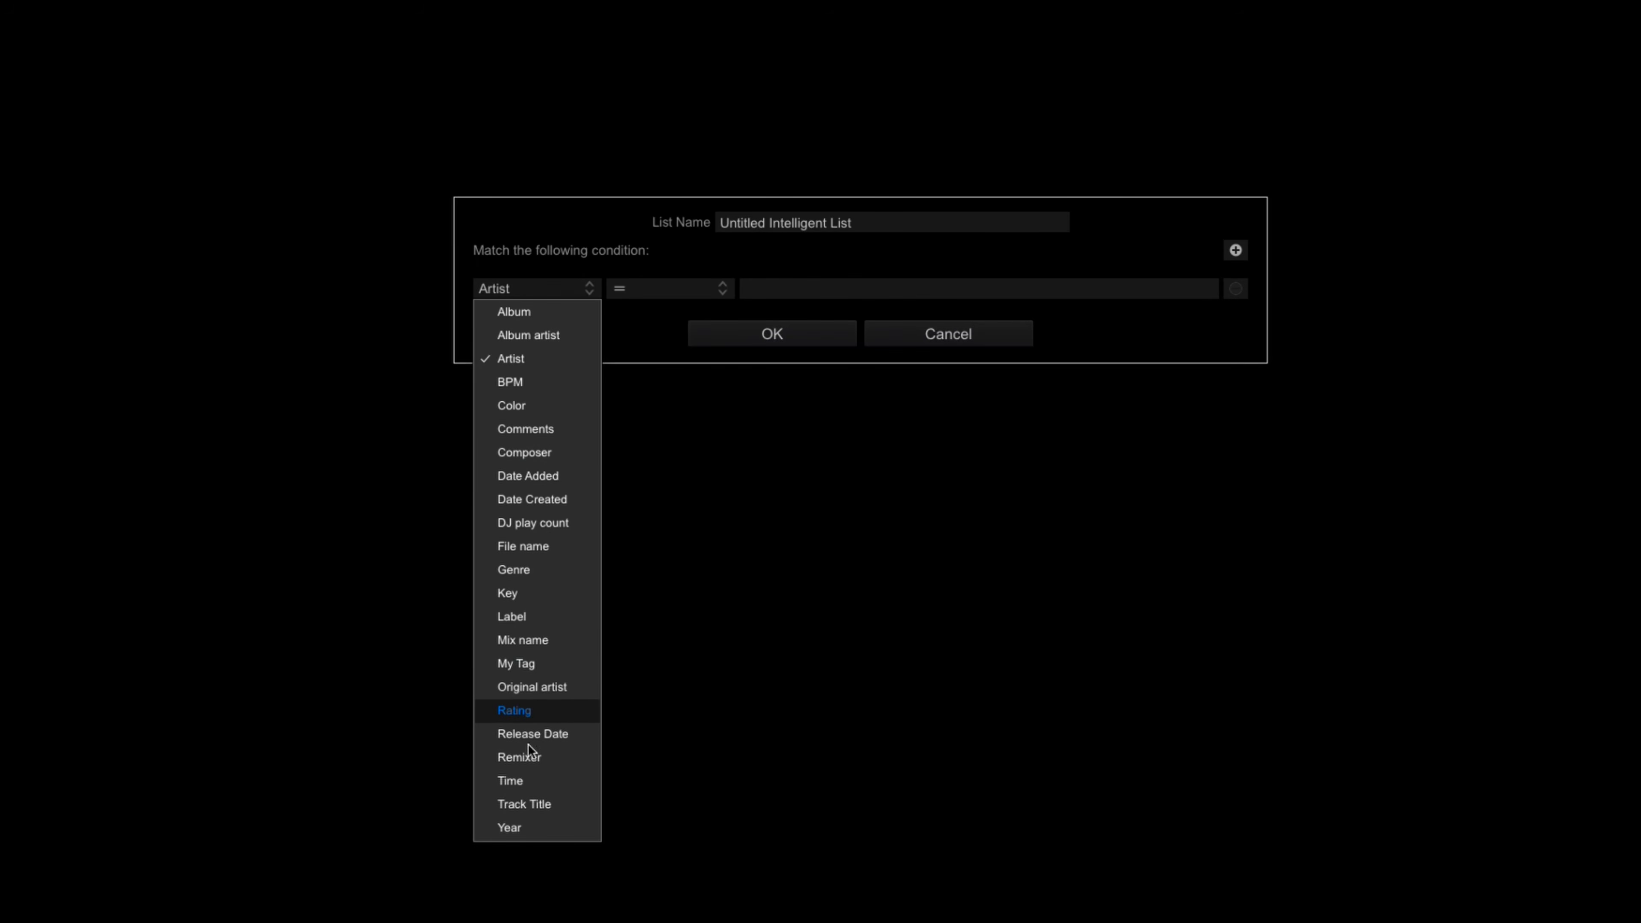
pyautogui.click(534, 665)
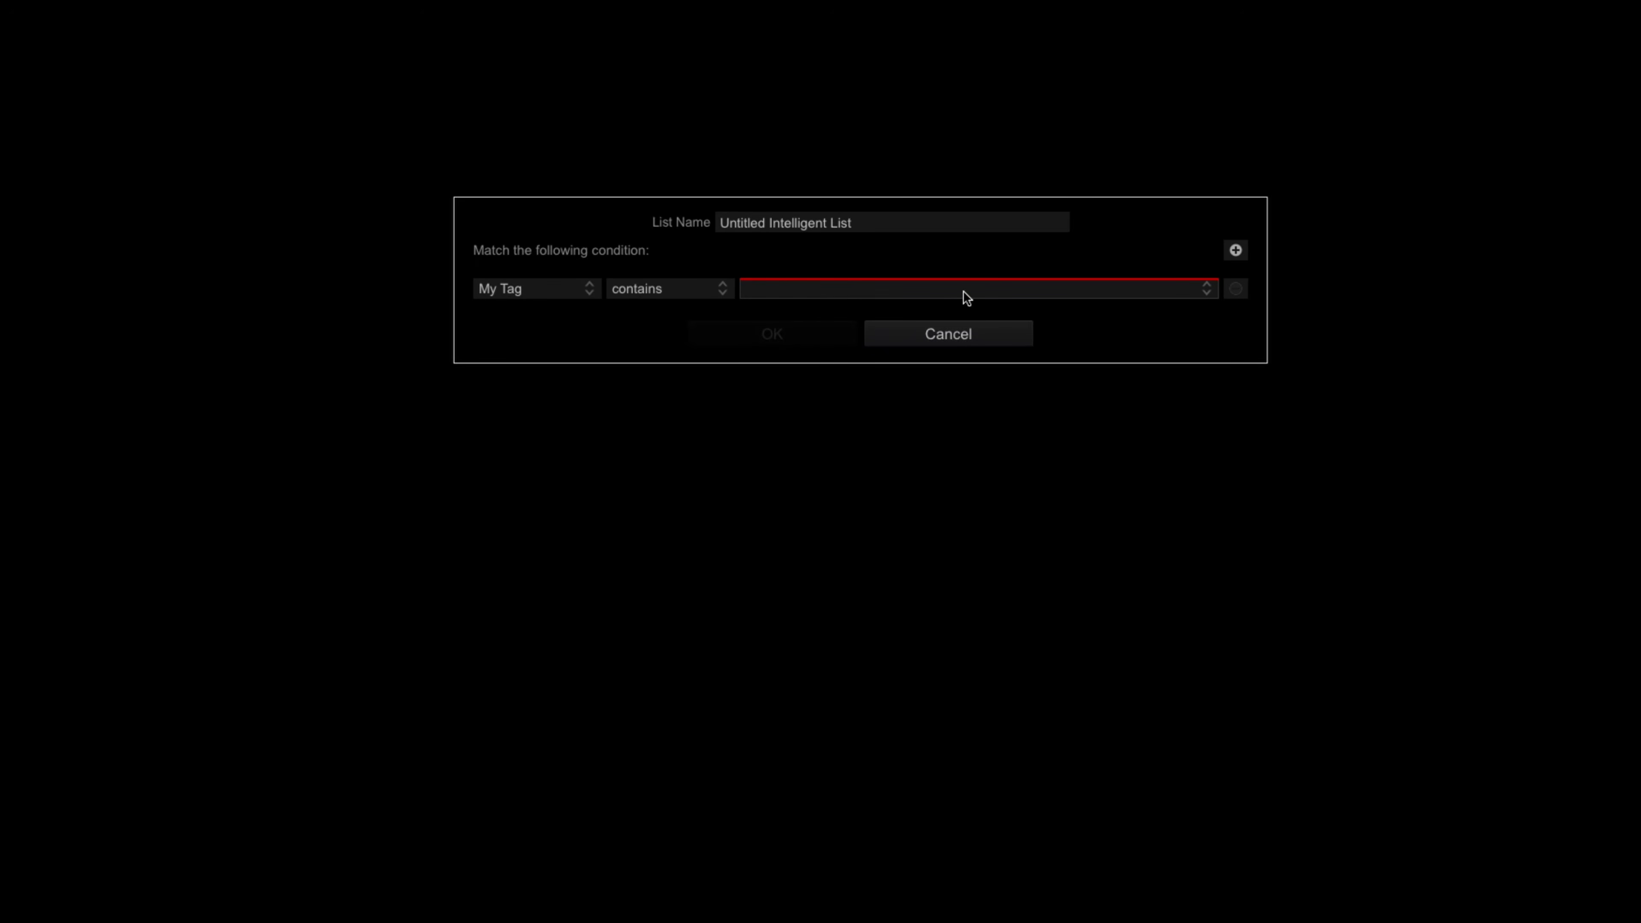
pyautogui.click(1204, 289)
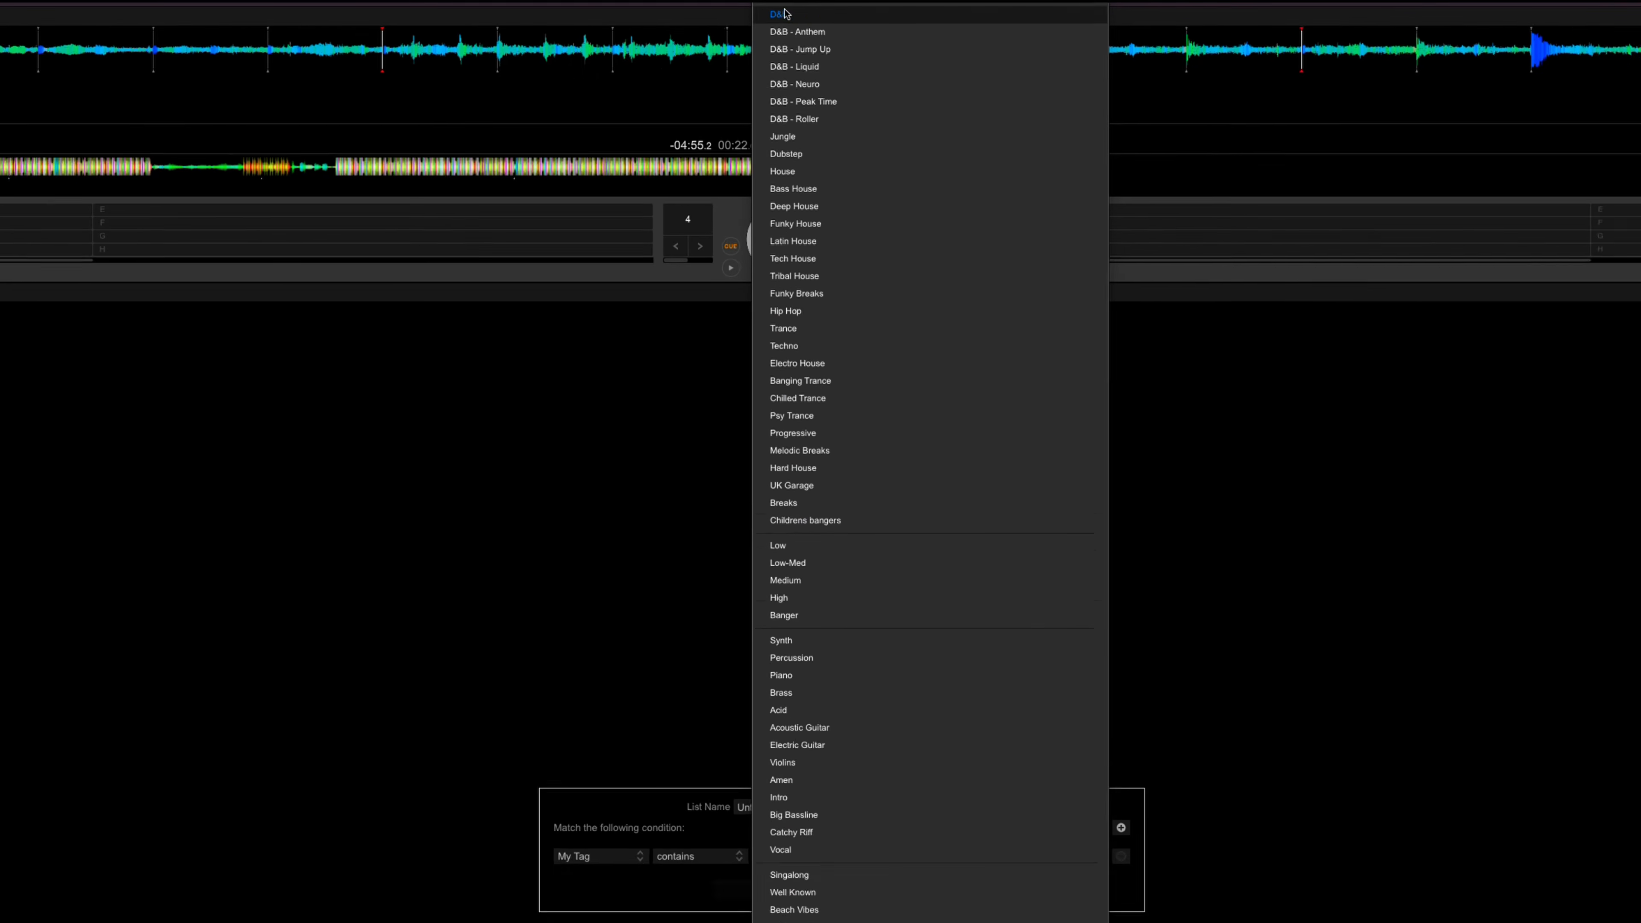
pyautogui.click(784, 13)
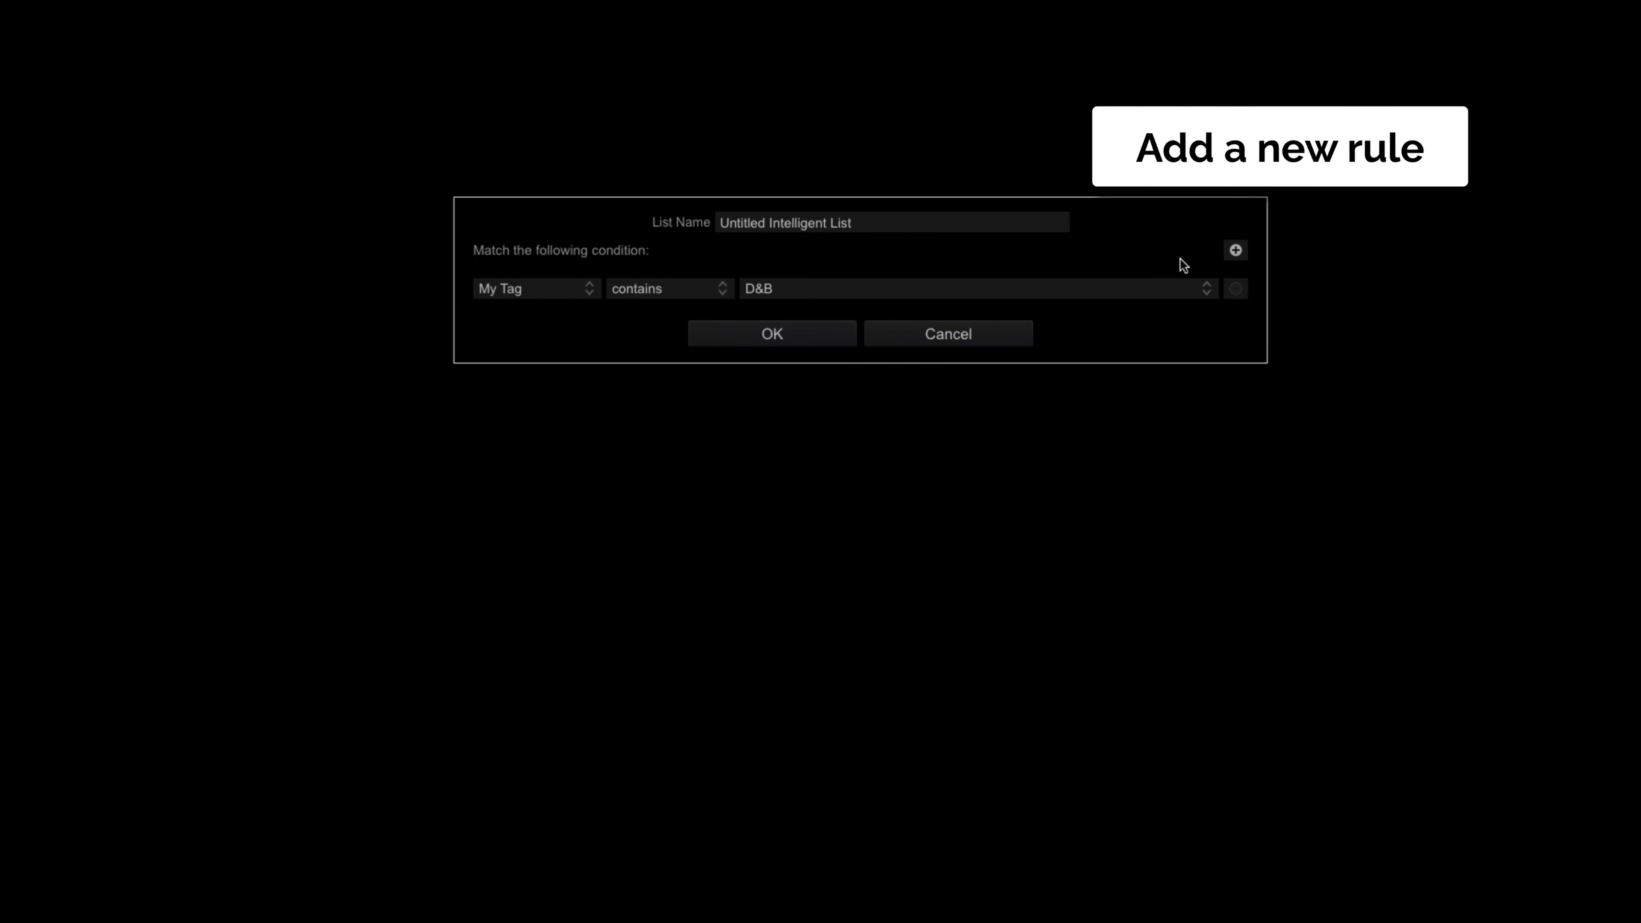
# Add a second condition, My Tag contains High, matching all conditions, and create the intelligent playlist
pyautogui.click(1240, 250)
pyautogui.click(521, 302)
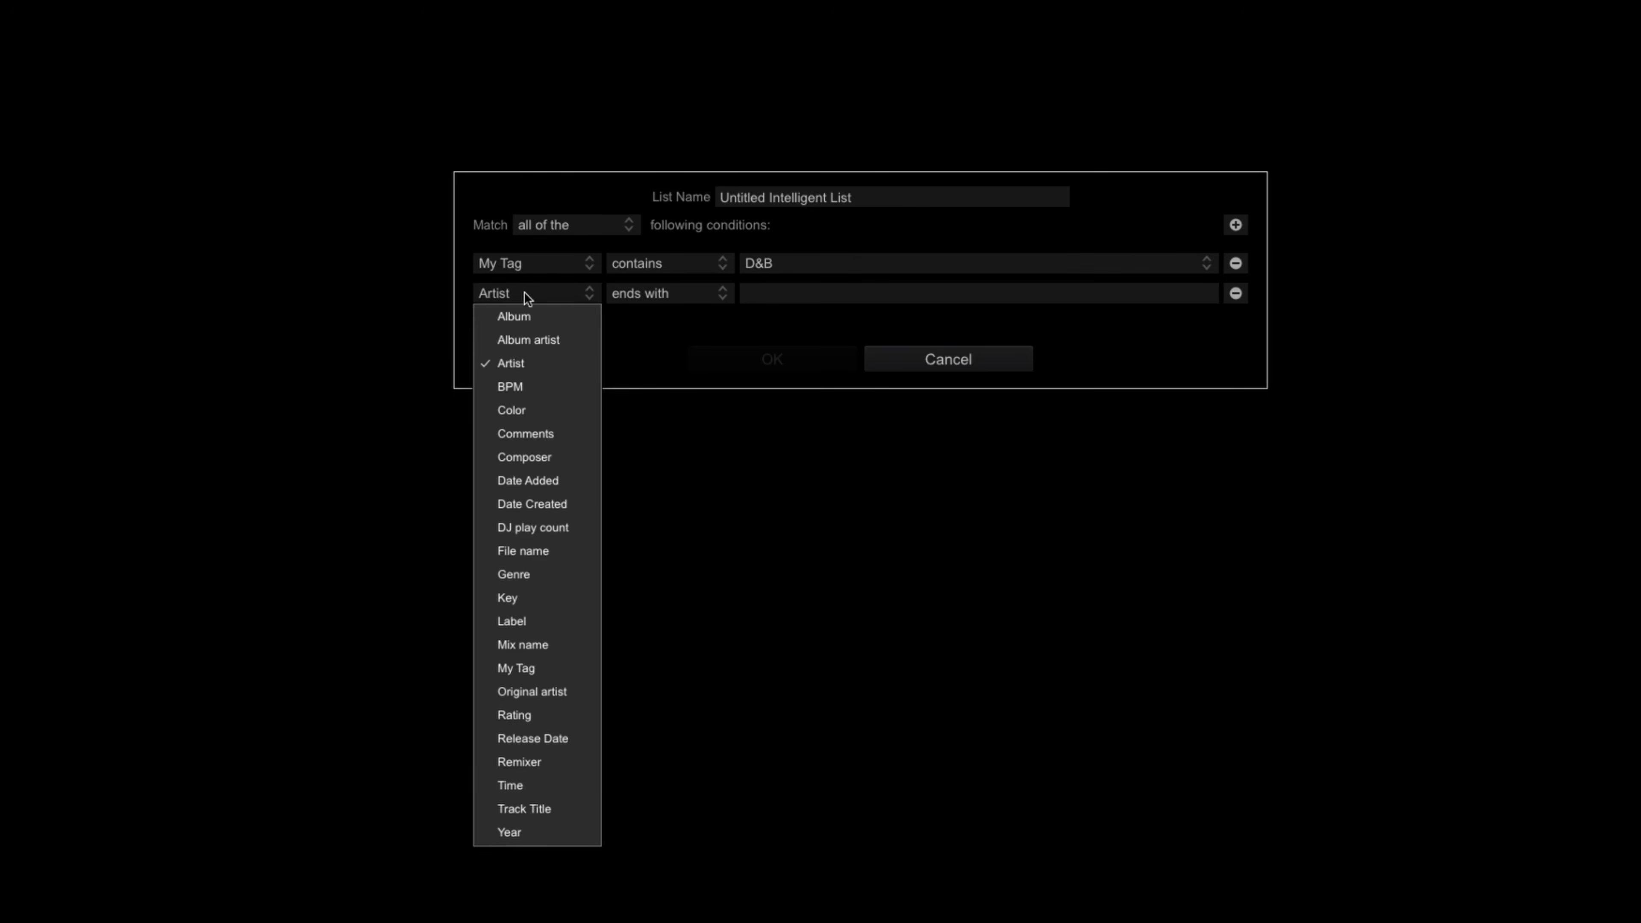
pyautogui.click(543, 666)
pyautogui.click(840, 293)
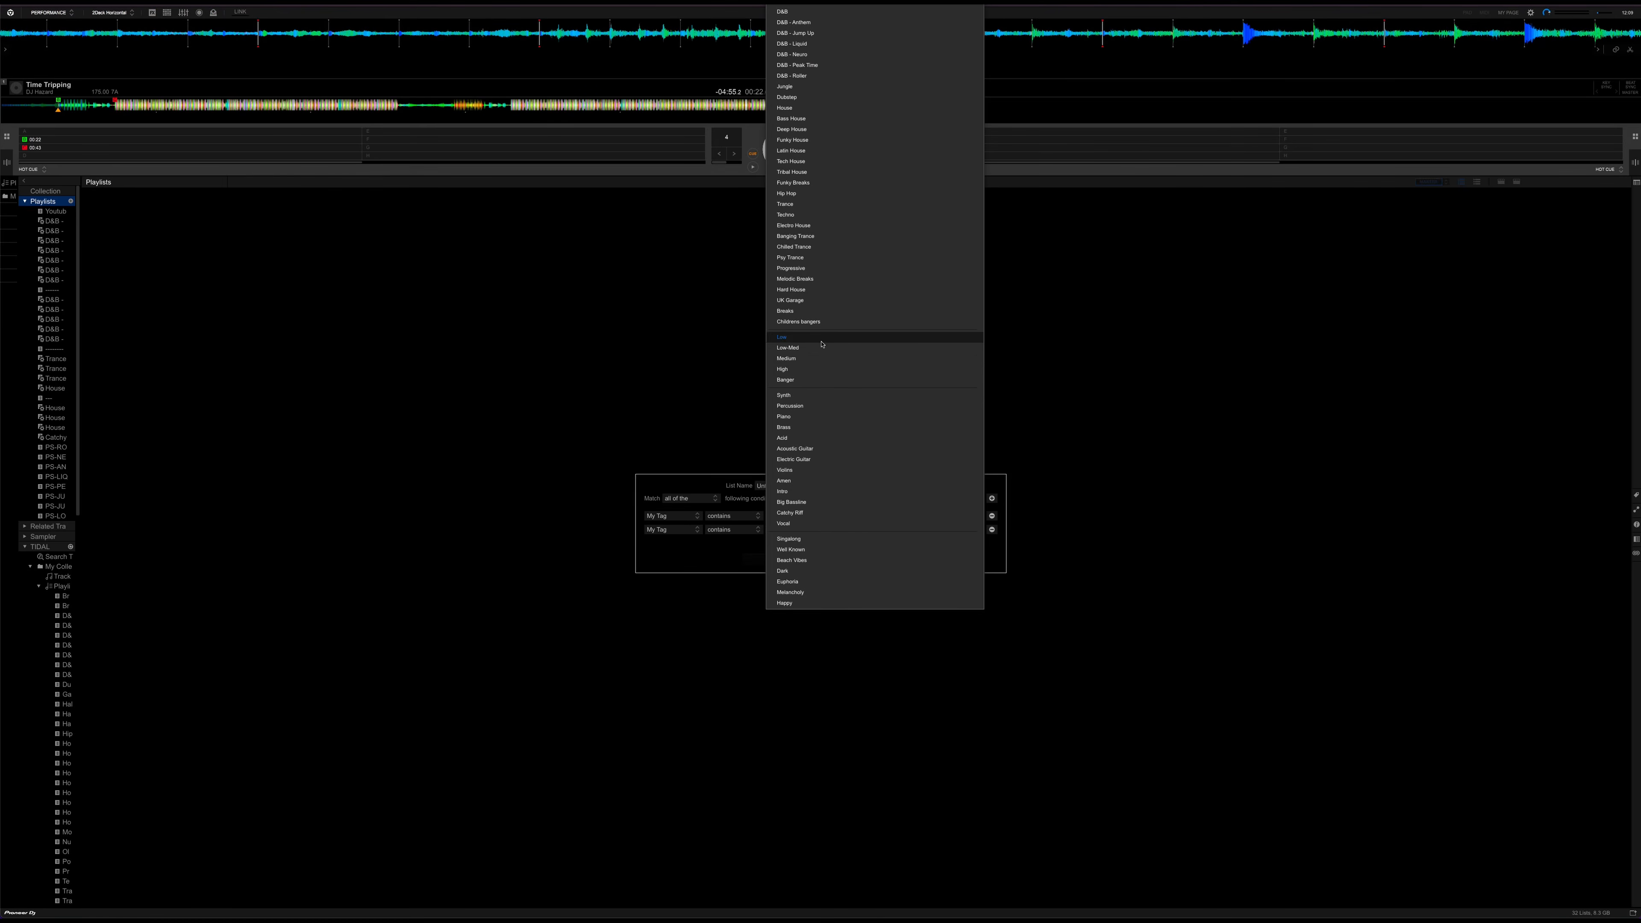
pyautogui.click(819, 372)
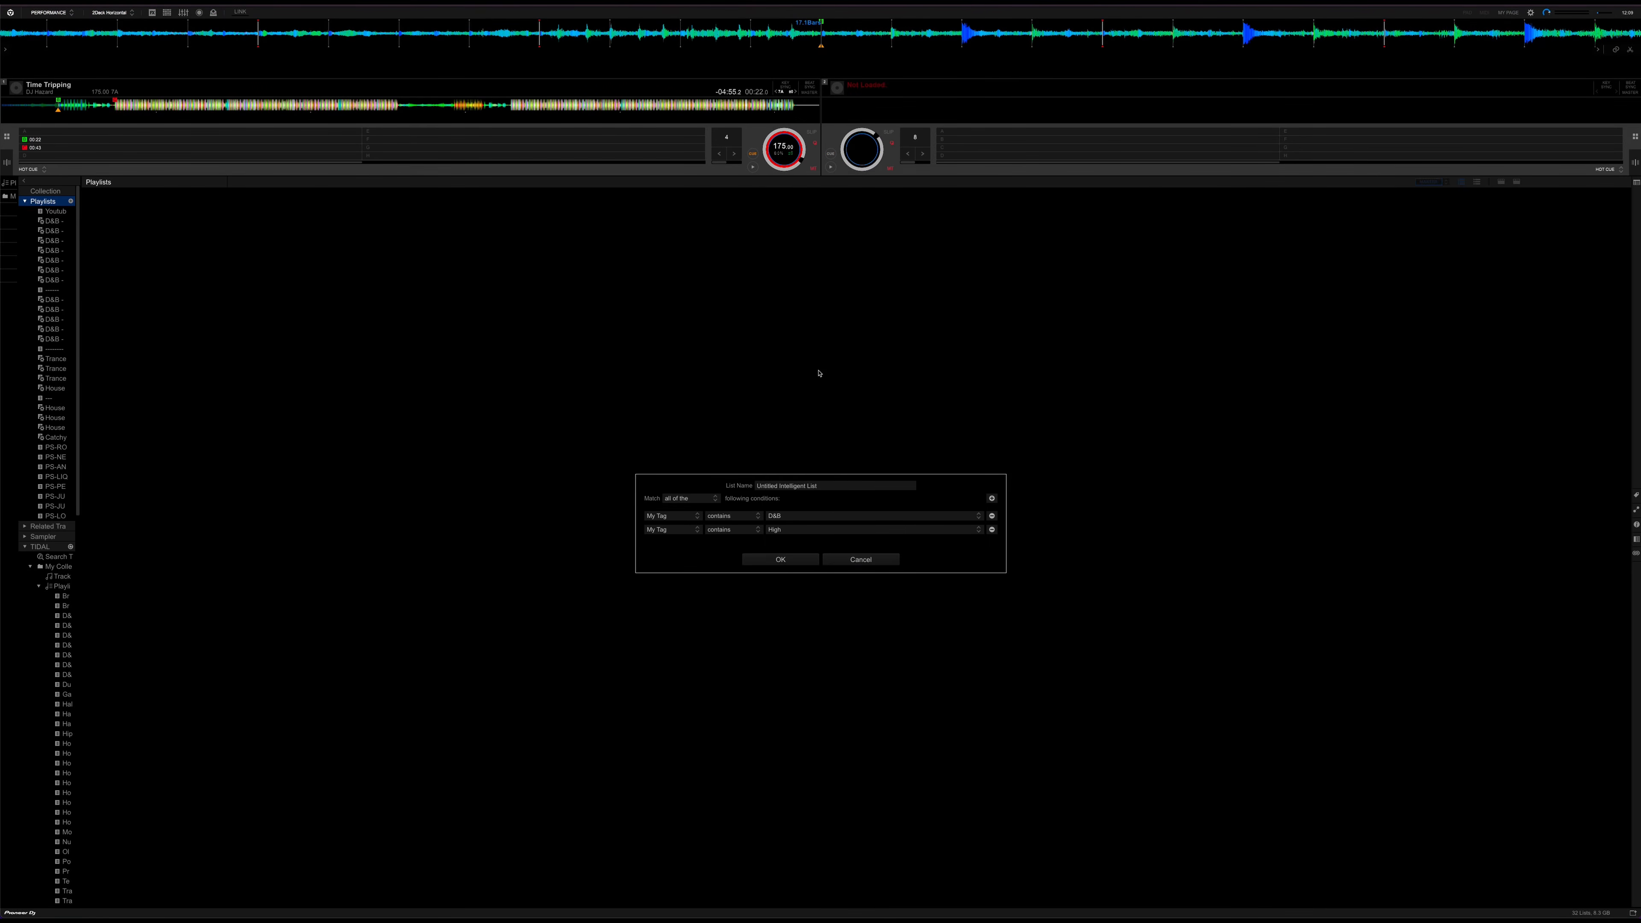
pyautogui.click(790, 564)
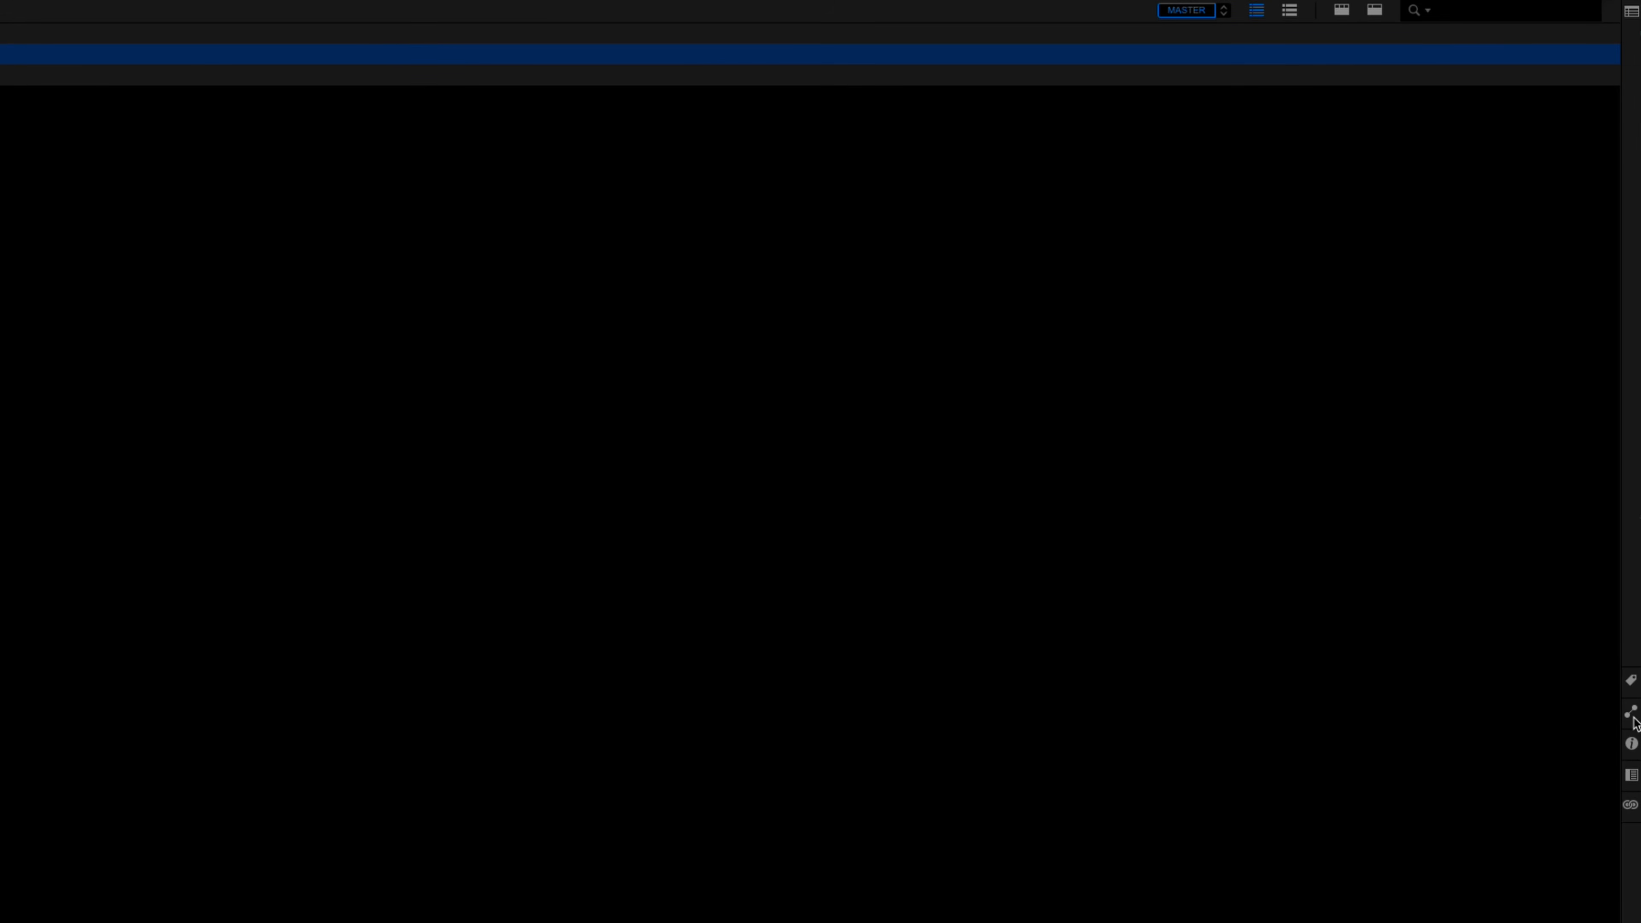
# Show the related tracks for the loaded track and set the BPM + KEY criteria's Mytag option to Match any of the items
pyautogui.click(1631, 714)
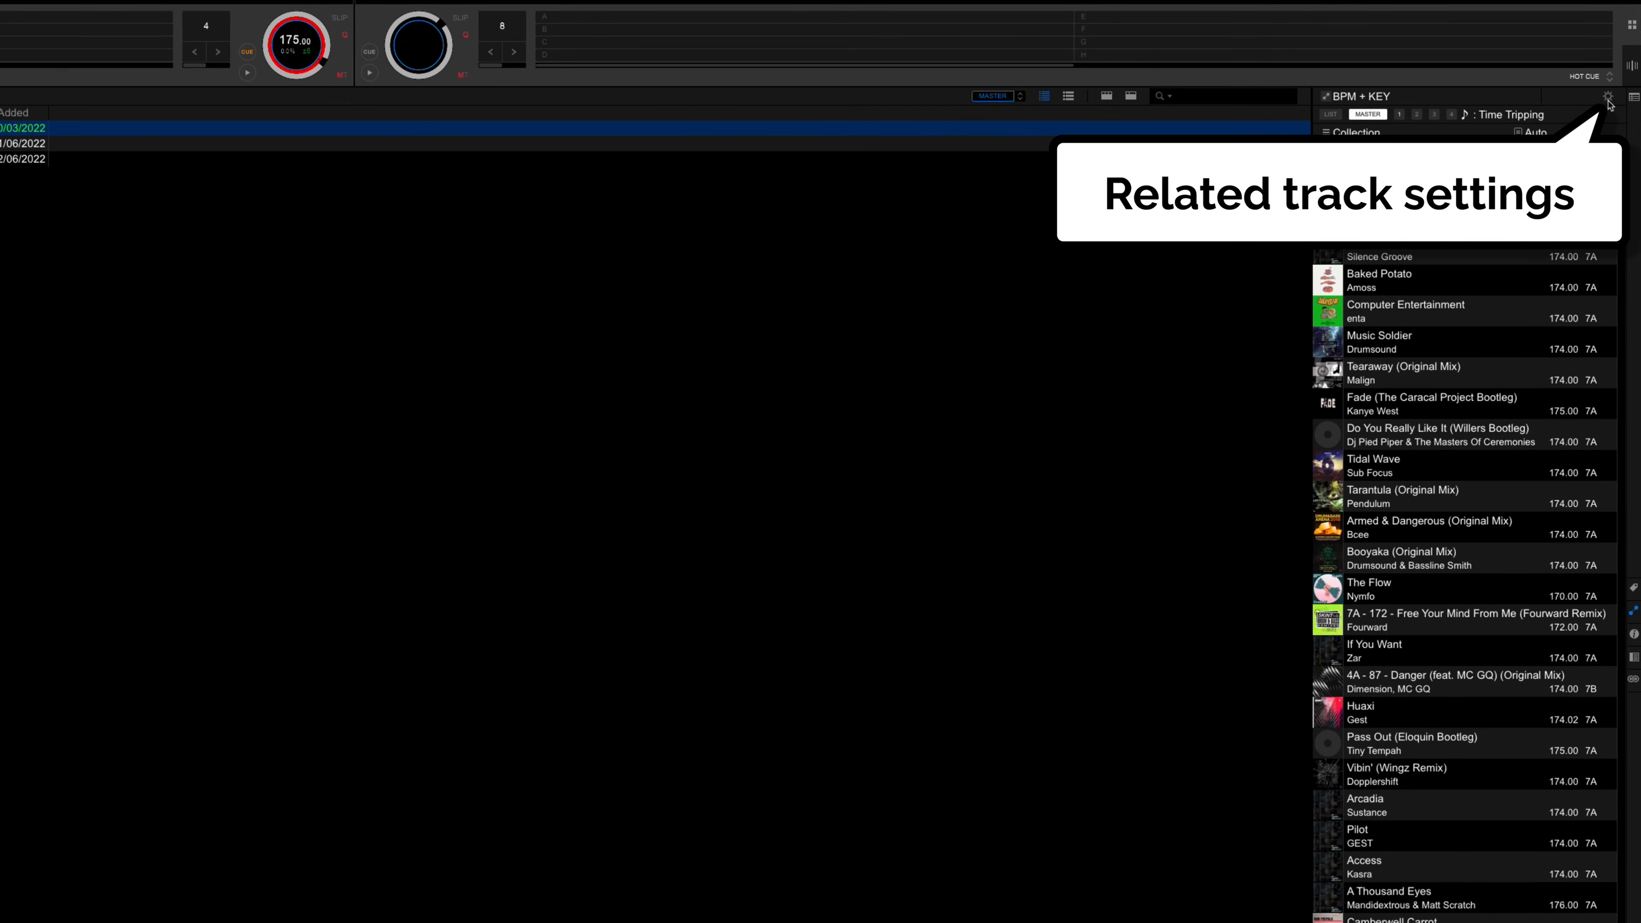
pyautogui.click(1609, 97)
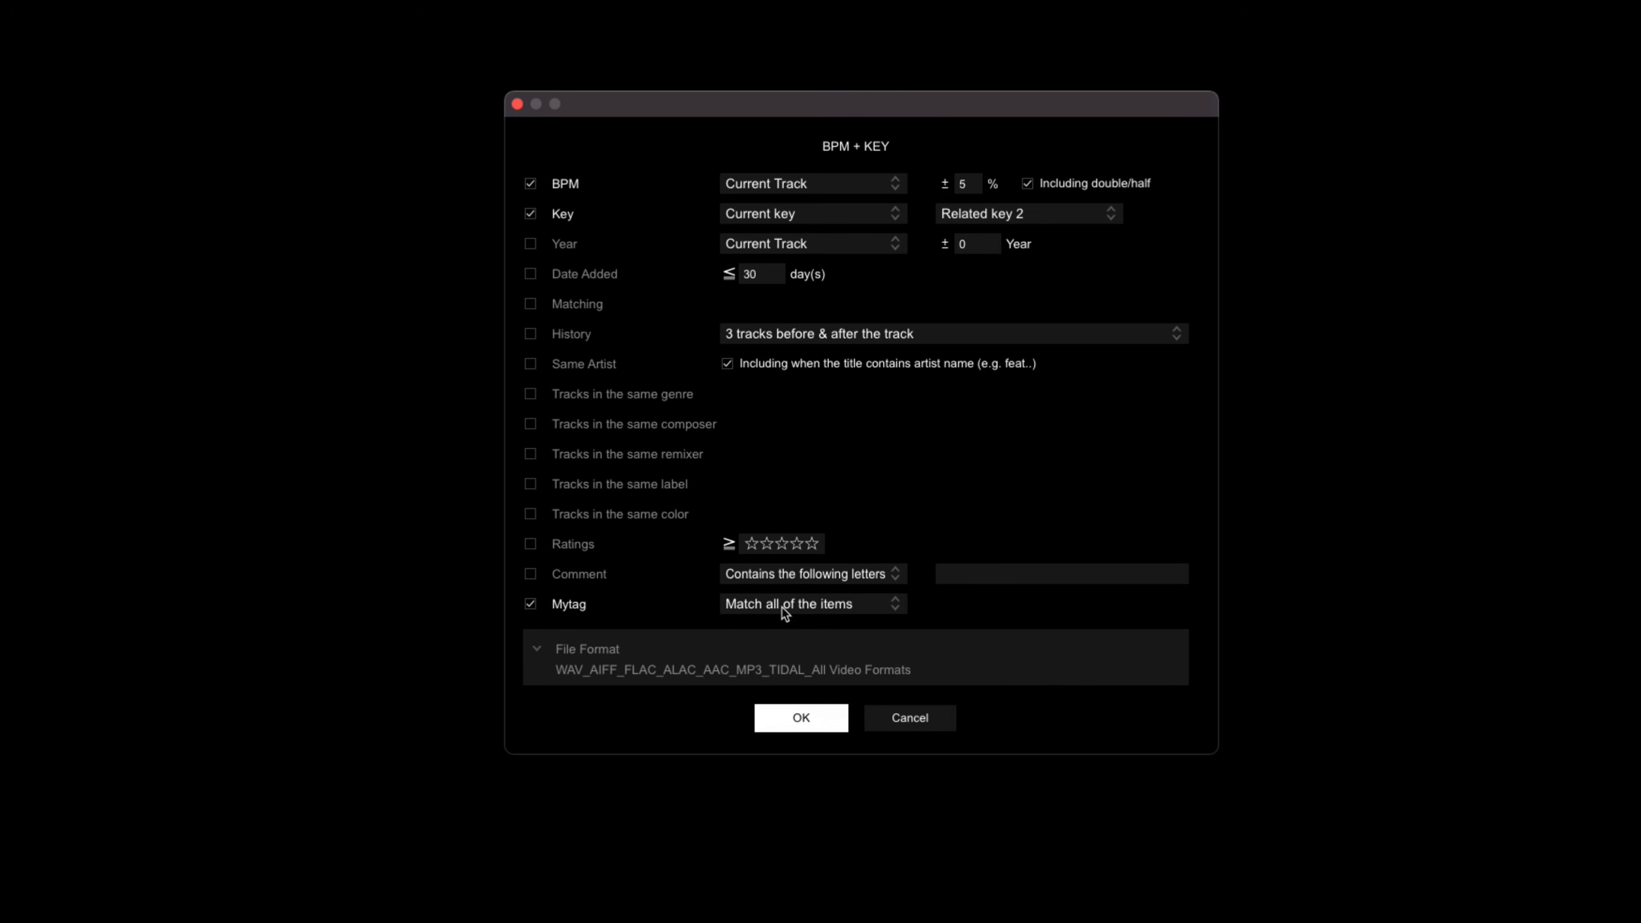
pyautogui.click(846, 602)
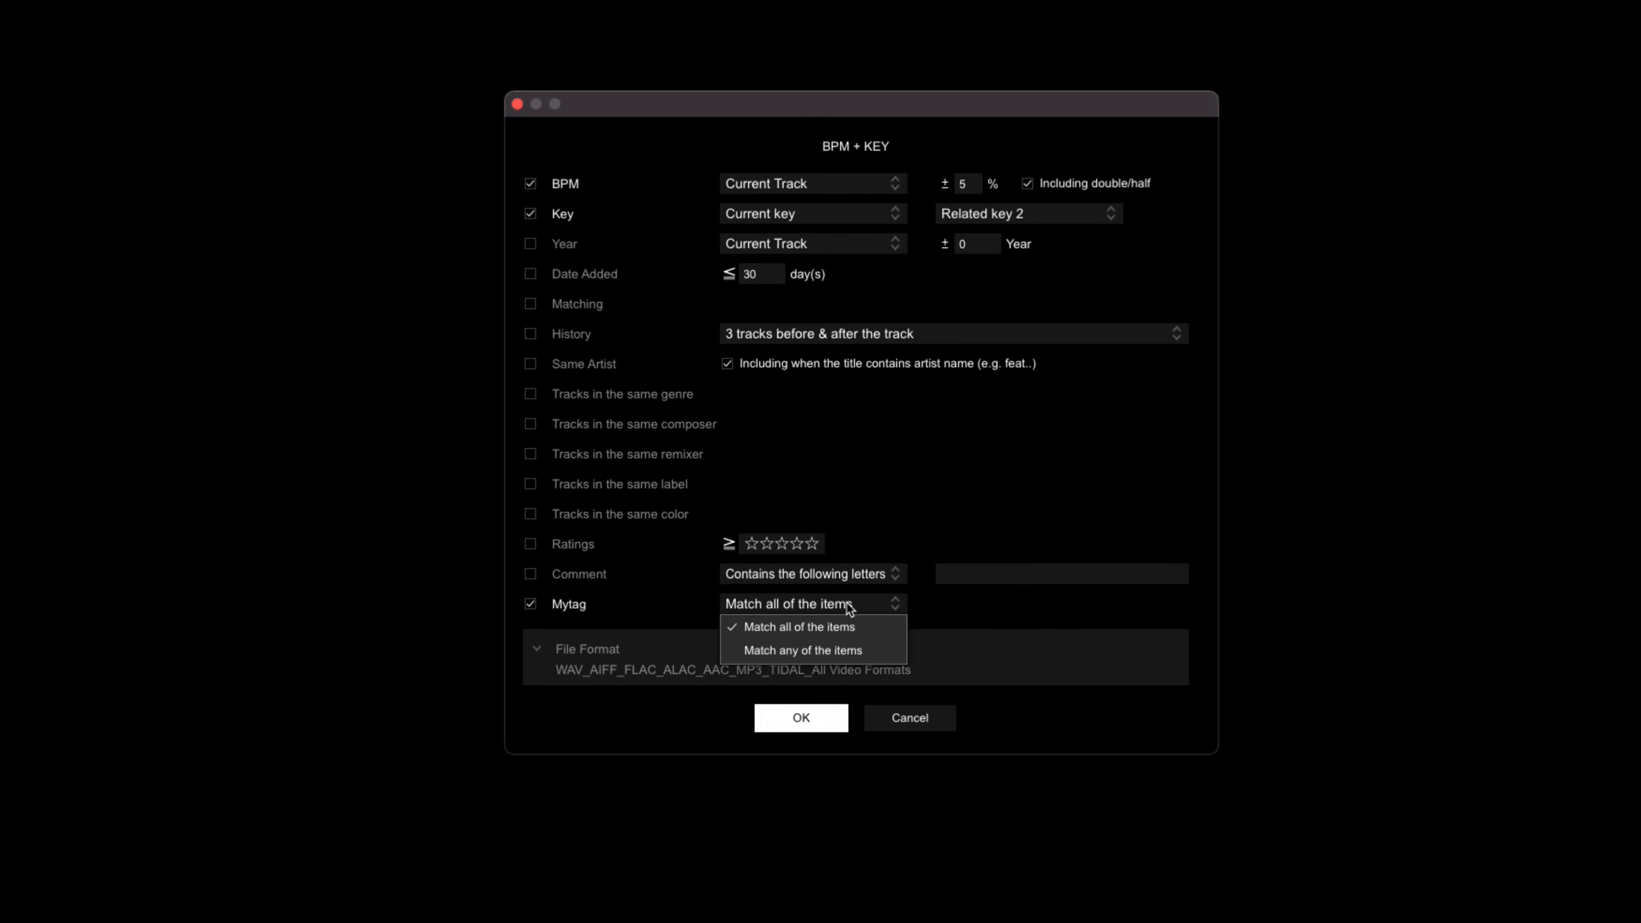
pyautogui.click(815, 651)
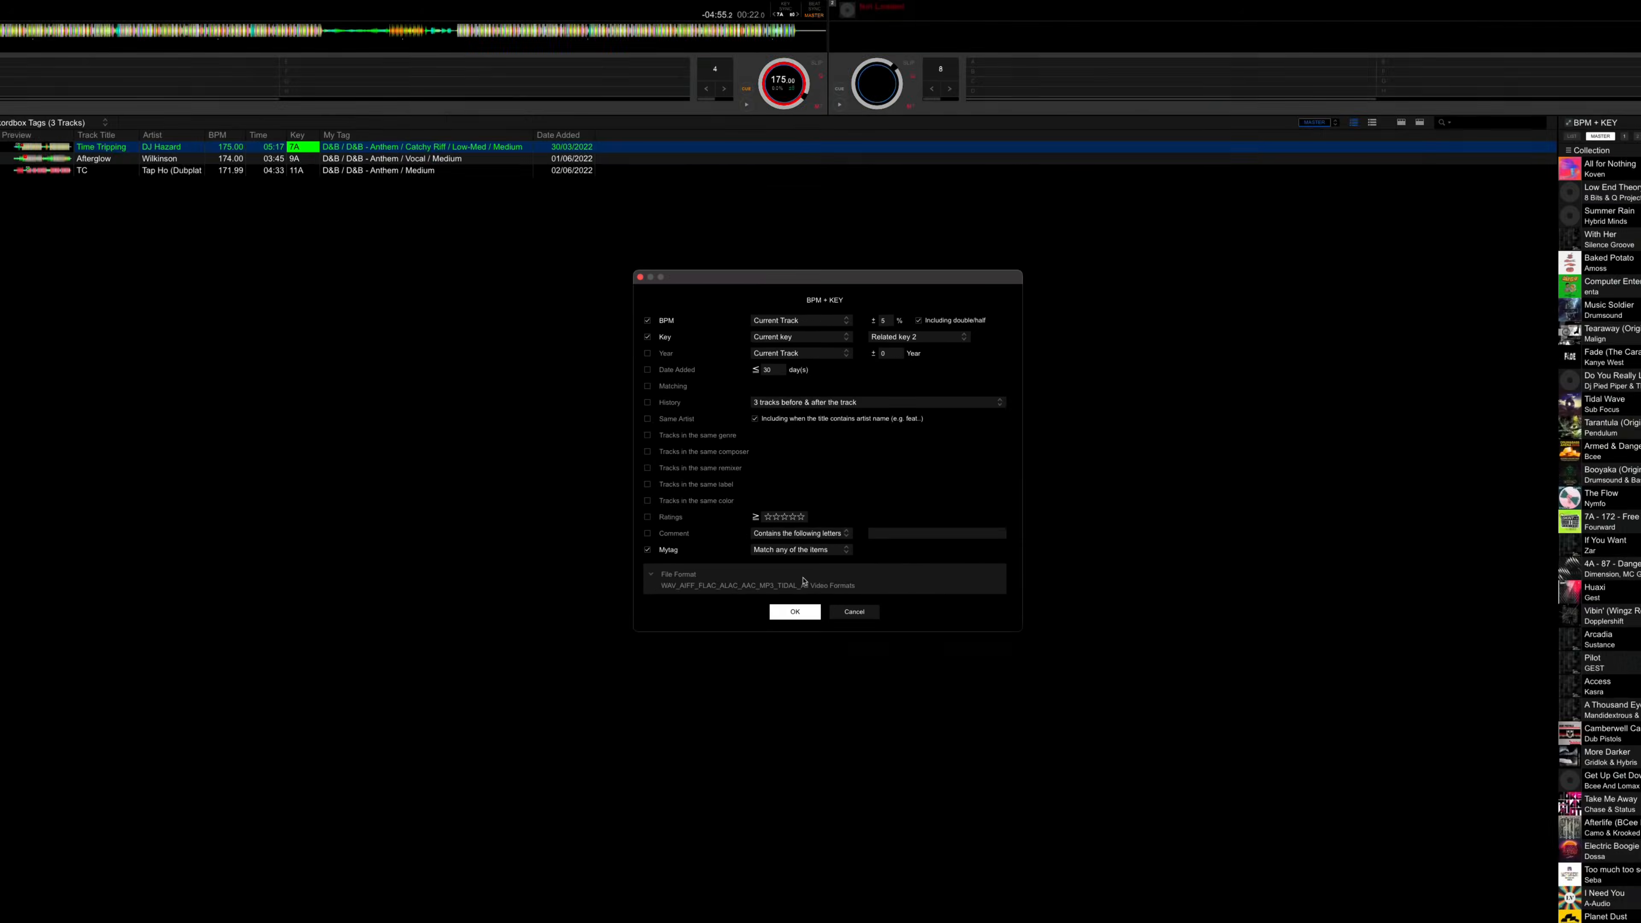